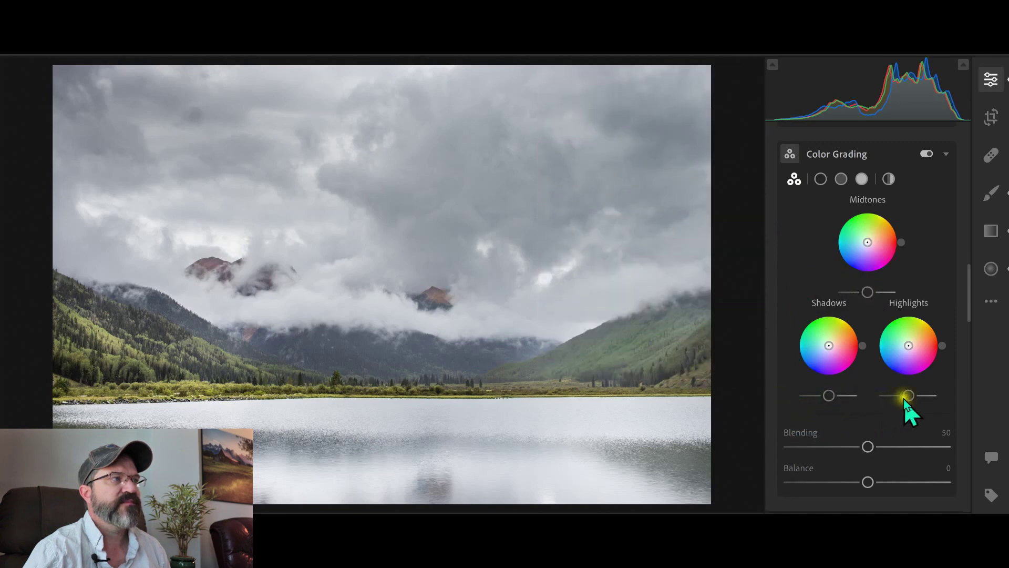
# Try a brighter Highlights luminance and a red Shadows tint, resetting each to its default
pyautogui.moveTo(909, 396)
pyautogui.mouseDown()
pyautogui.moveTo(881, 396)
pyautogui.moveTo(927, 395)
pyautogui.mouseUp()
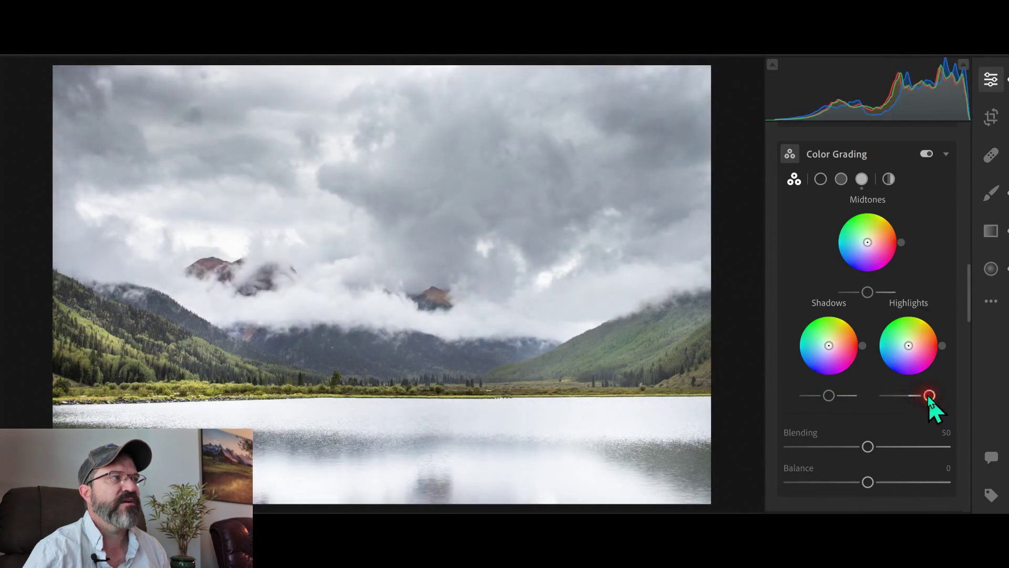
pyautogui.doubleClick(928, 396)
pyautogui.moveTo(831, 344); pyautogui.dragTo(856, 346)
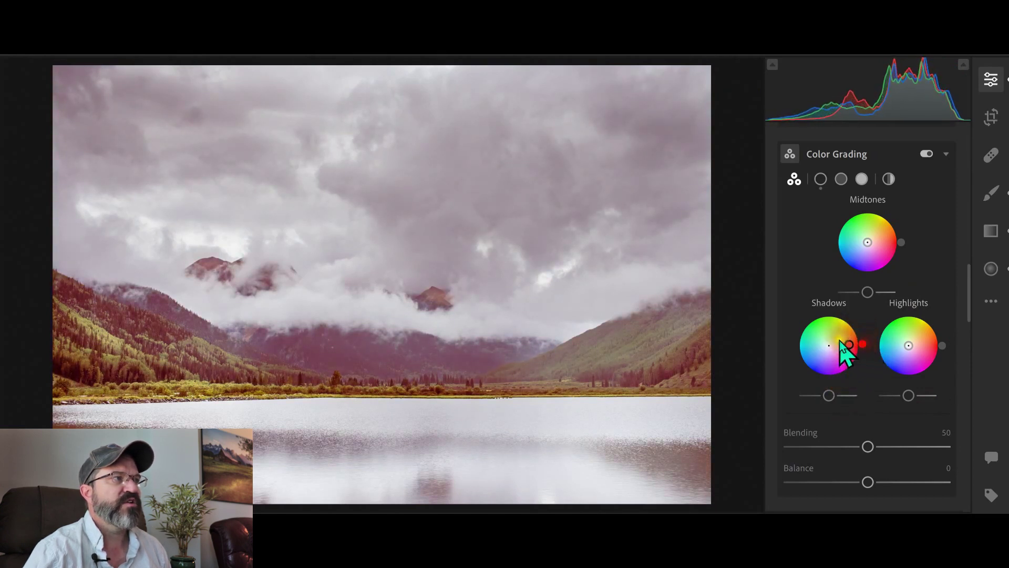
pyautogui.click(830, 304)
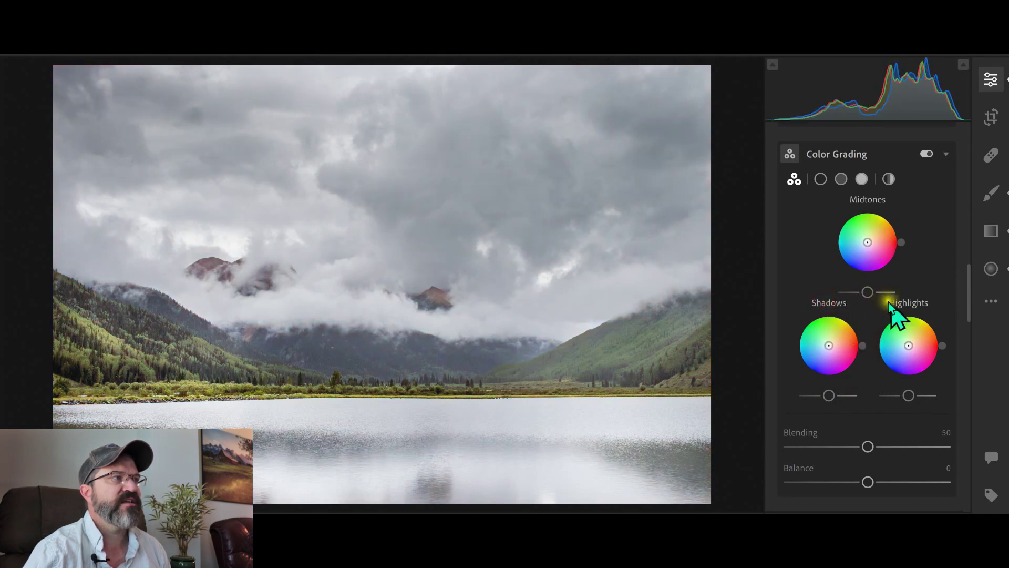
# Tint the Midtones red at about hue 1 and saturation 42, and try higher Blending before resetting the slider
pyautogui.moveTo(896, 288)
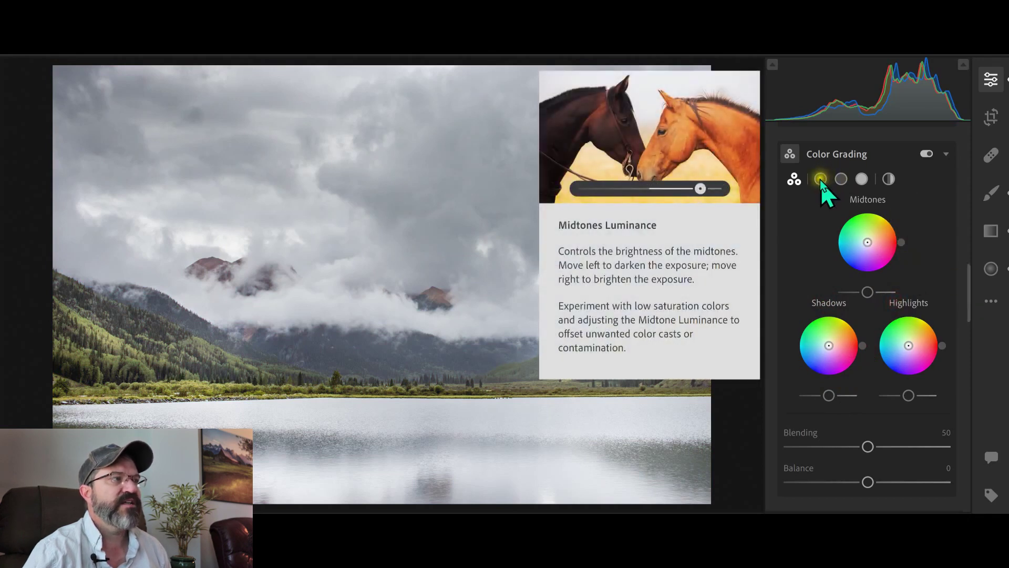
pyautogui.click(867, 446)
pyautogui.moveTo(867, 446); pyautogui.dragTo(881, 446)
pyautogui.moveTo(867, 242); pyautogui.dragTo(881, 242)
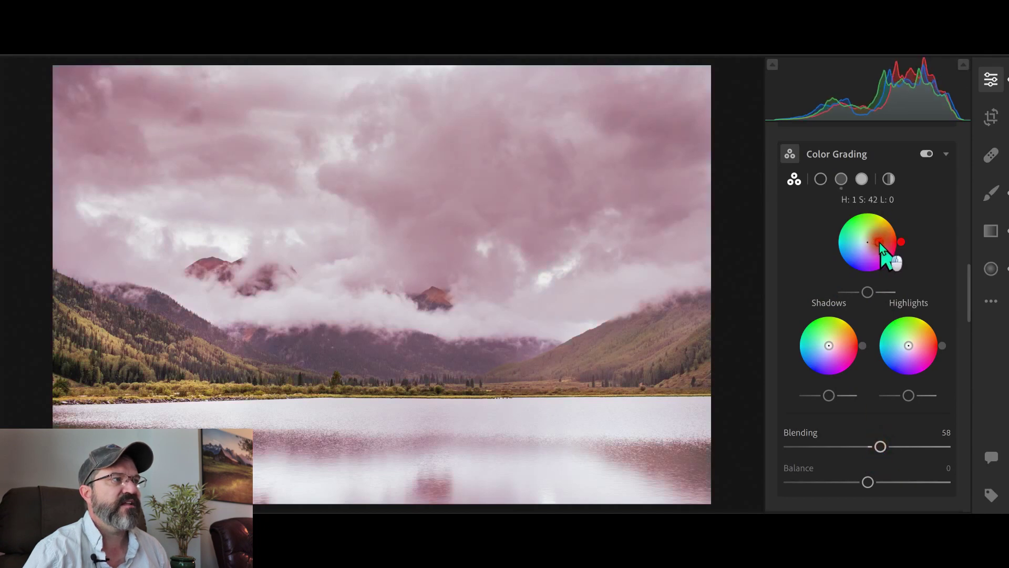
pyautogui.moveTo(880, 447)
pyautogui.mouseDown()
pyautogui.moveTo(940, 447)
pyautogui.moveTo(841, 449)
pyautogui.moveTo(949, 447)
pyautogui.moveTo(828, 447)
pyautogui.moveTo(949, 447)
pyautogui.moveTo(898, 444)
pyautogui.mouseUp()
pyautogui.doubleClick(898, 444)
# Try a Balance of +92, and reset both the Balance and the Midtones tint
pyautogui.moveTo(869, 482); pyautogui.dragTo(939, 481)
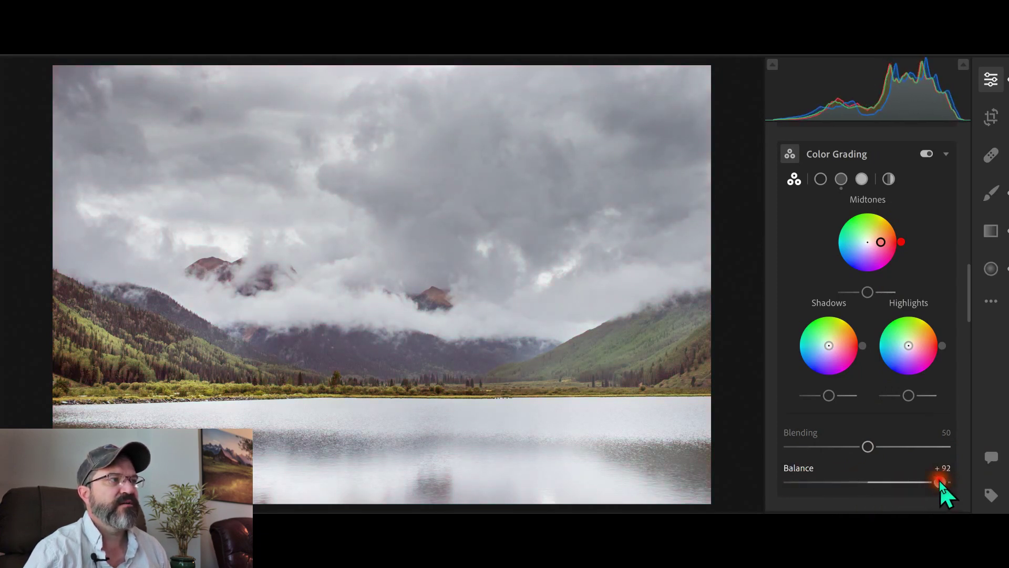
pyautogui.doubleClick(938, 480)
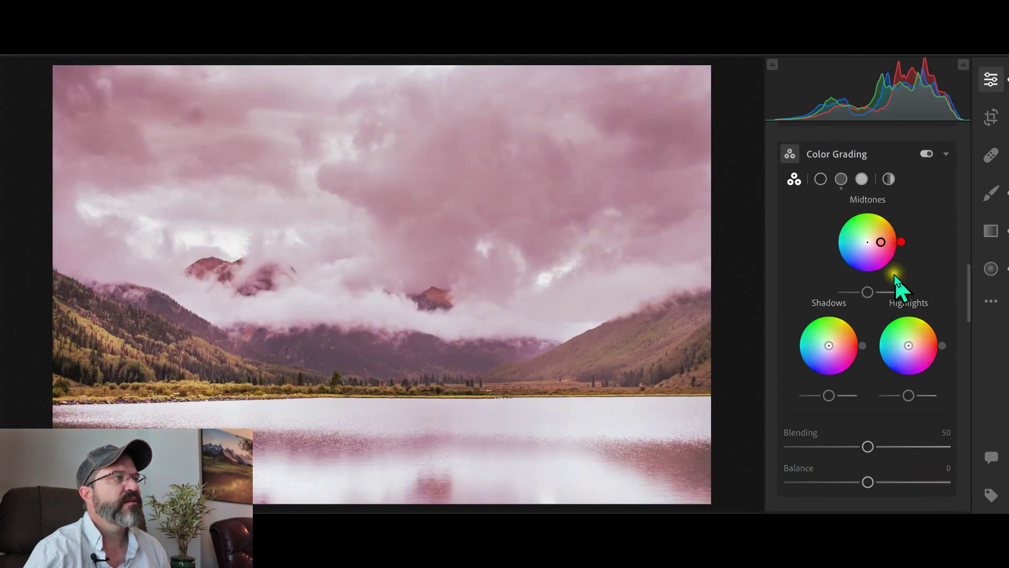
pyautogui.click(867, 200)
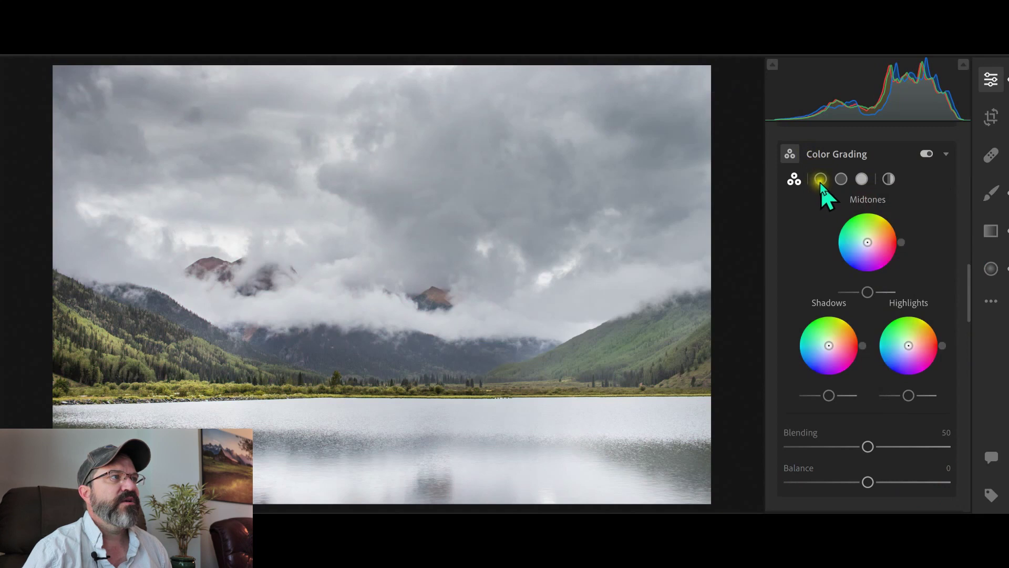
# View the individual Shadows, Midtones and Highlights wheels, and return to the three-wheel view
pyautogui.click(820, 179)
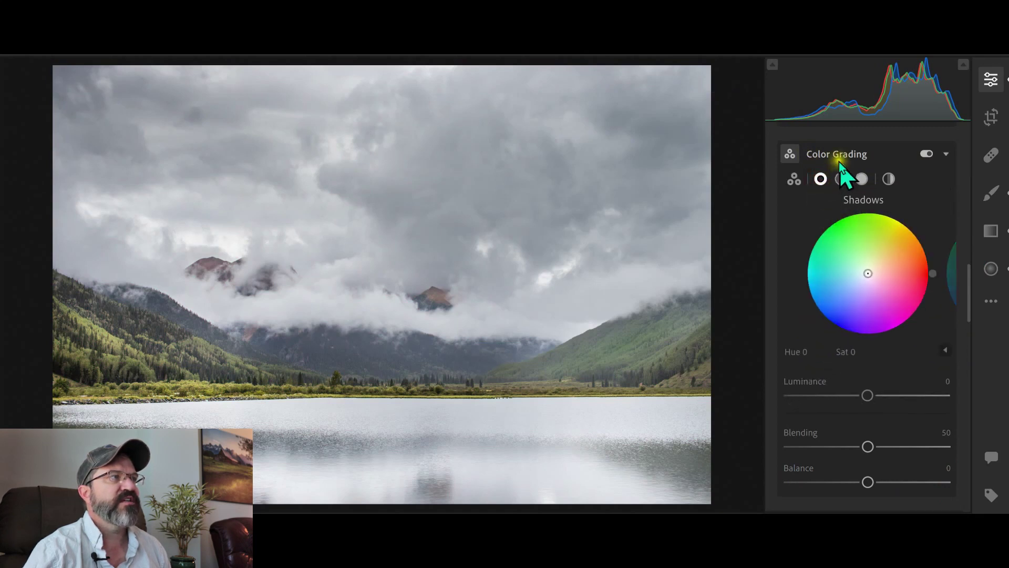
pyautogui.click(841, 179)
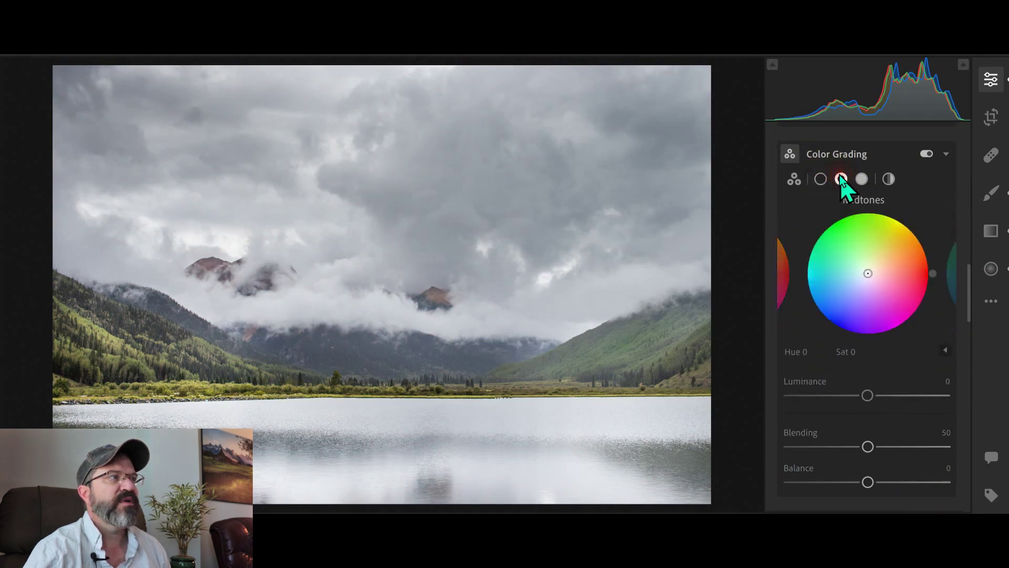
pyautogui.click(860, 179)
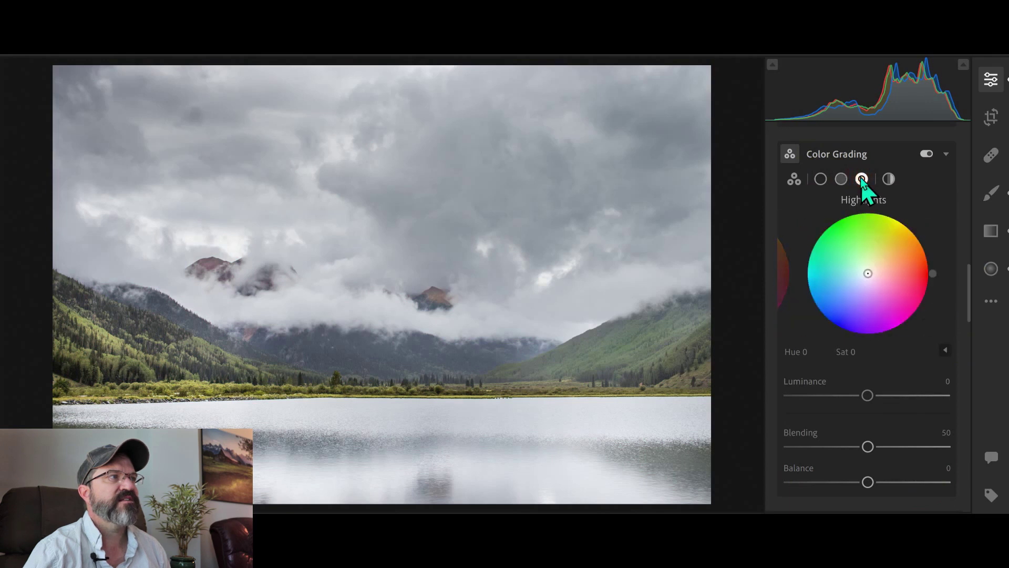
pyautogui.click(793, 179)
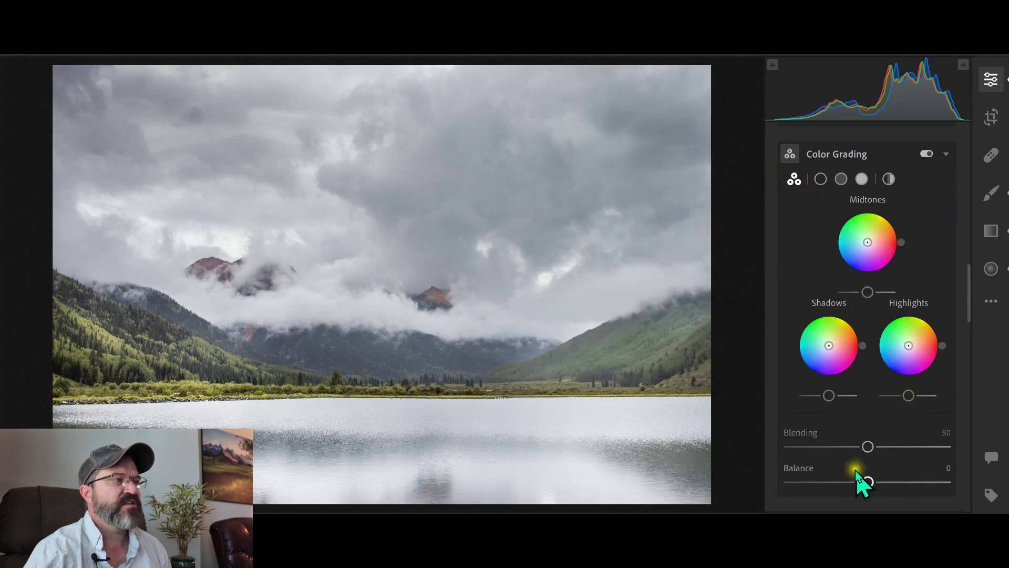
# Try a higher Balance, reset it, and review each tonal range's wheel separately
pyautogui.moveTo(883, 480); pyautogui.dragTo(899, 480)
pyautogui.doubleClick(899, 481)
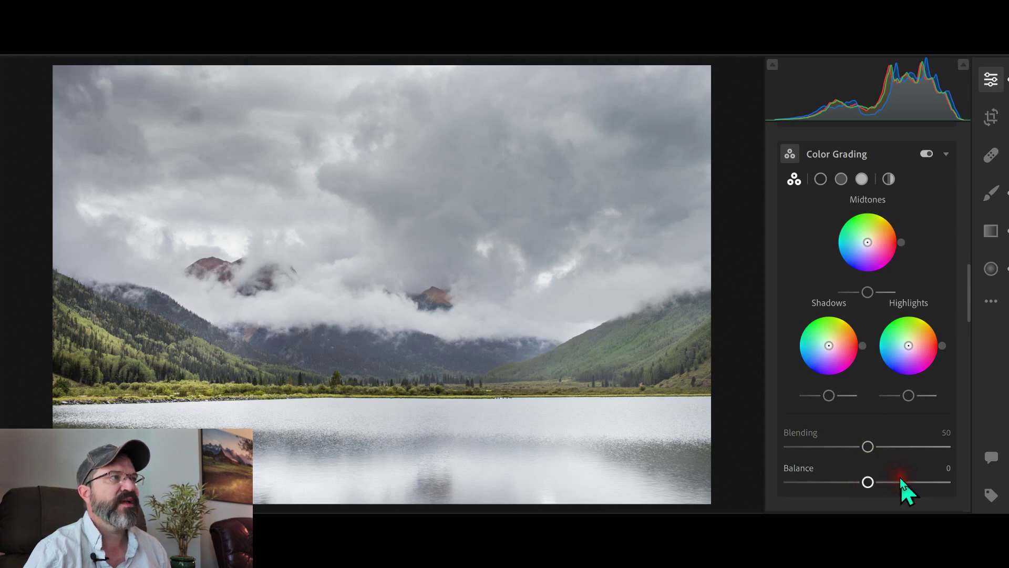
pyautogui.click(820, 178)
pyautogui.click(841, 179)
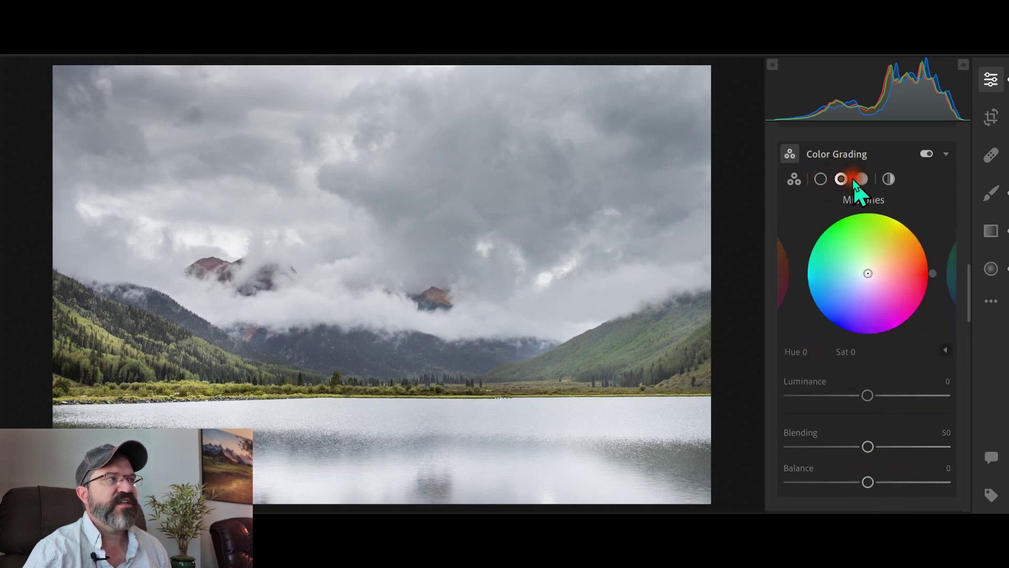
pyautogui.click(861, 179)
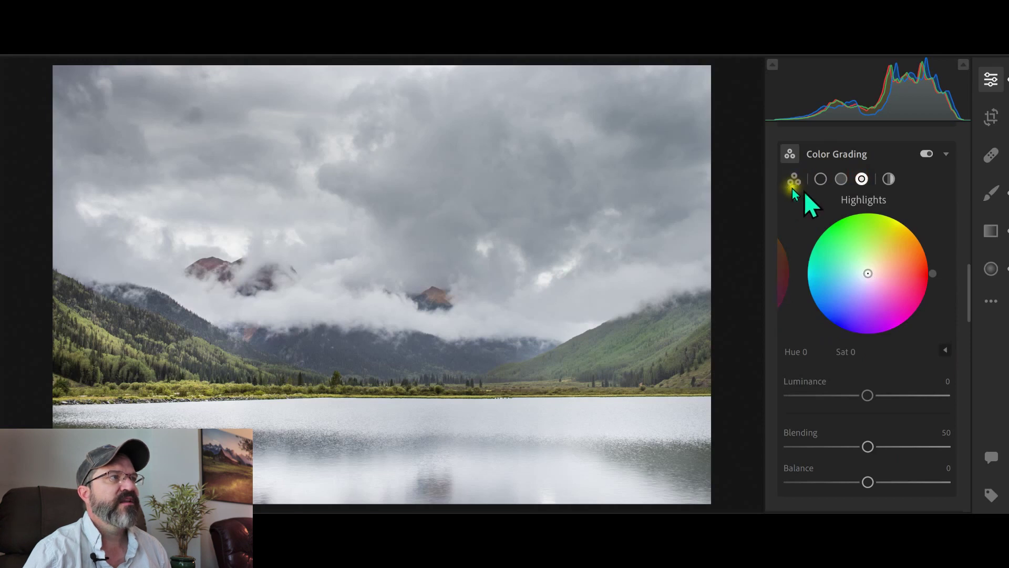
# Tint the whole image with a Global hue of 359 and saturation of 55, trying luminance +78 before resetting the luminance
pyautogui.click(886, 176)
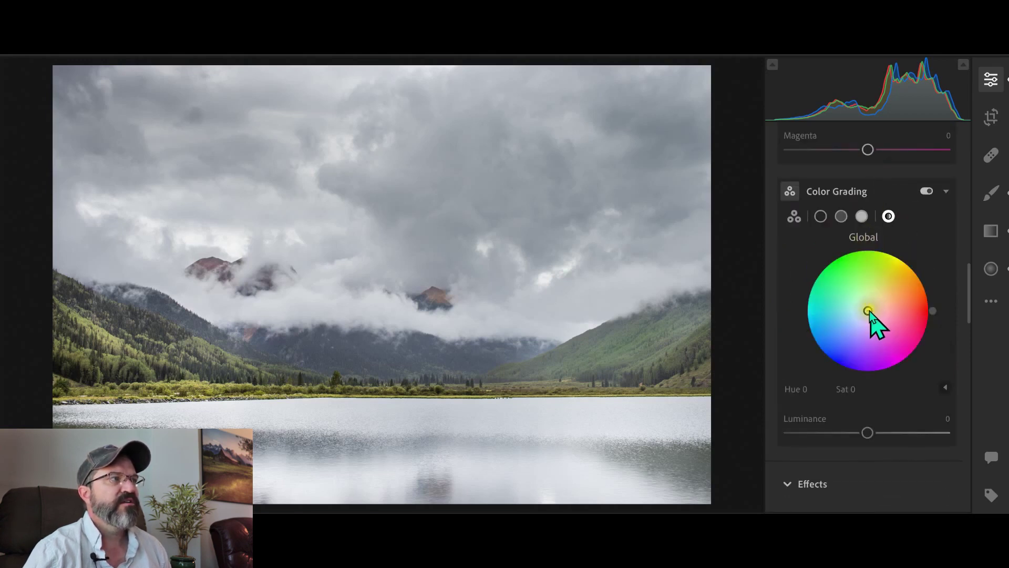
pyautogui.moveTo(869, 311); pyautogui.dragTo(901, 313)
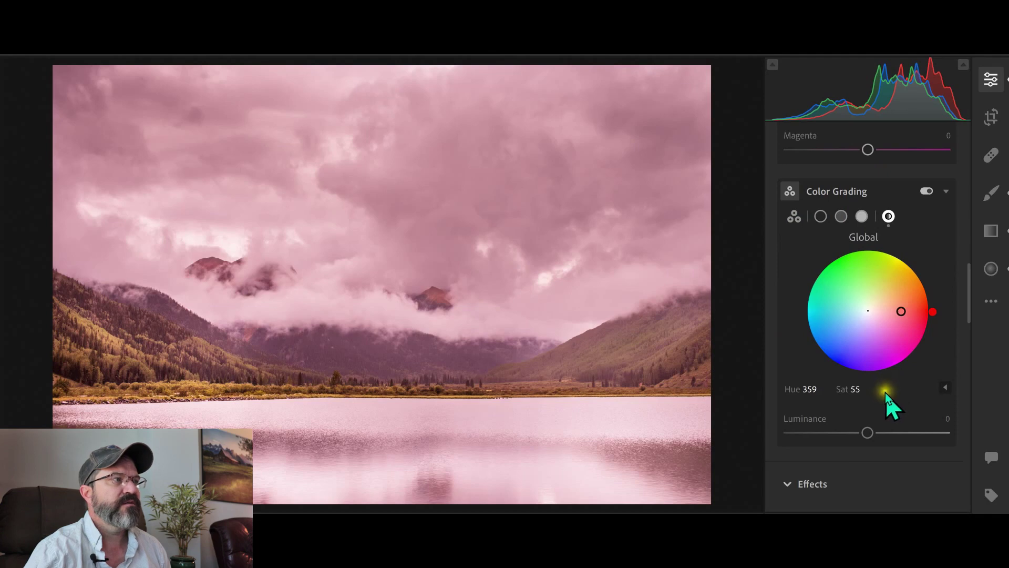
pyautogui.moveTo(867, 433); pyautogui.dragTo(930, 434)
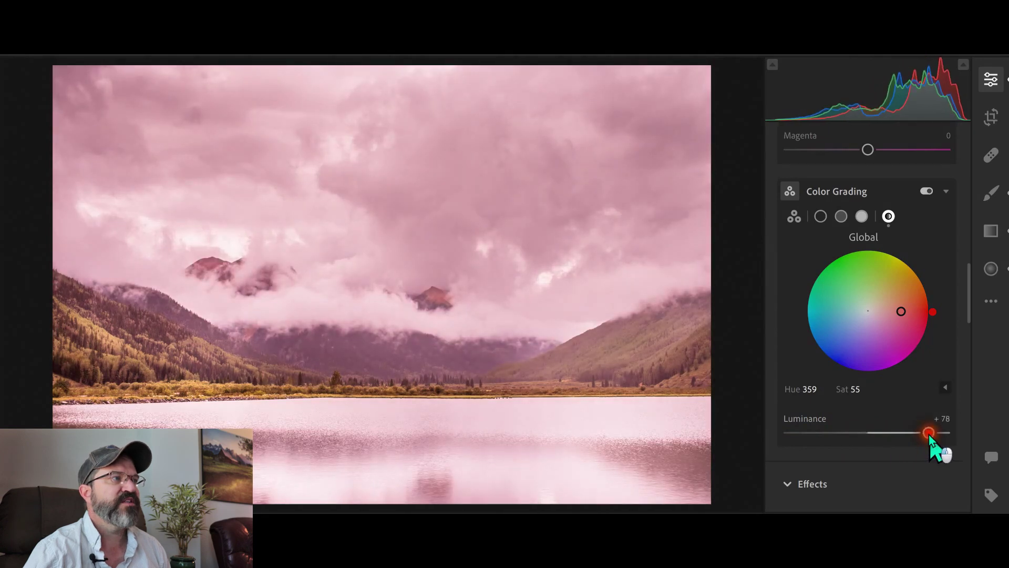
pyautogui.doubleClick(929, 434)
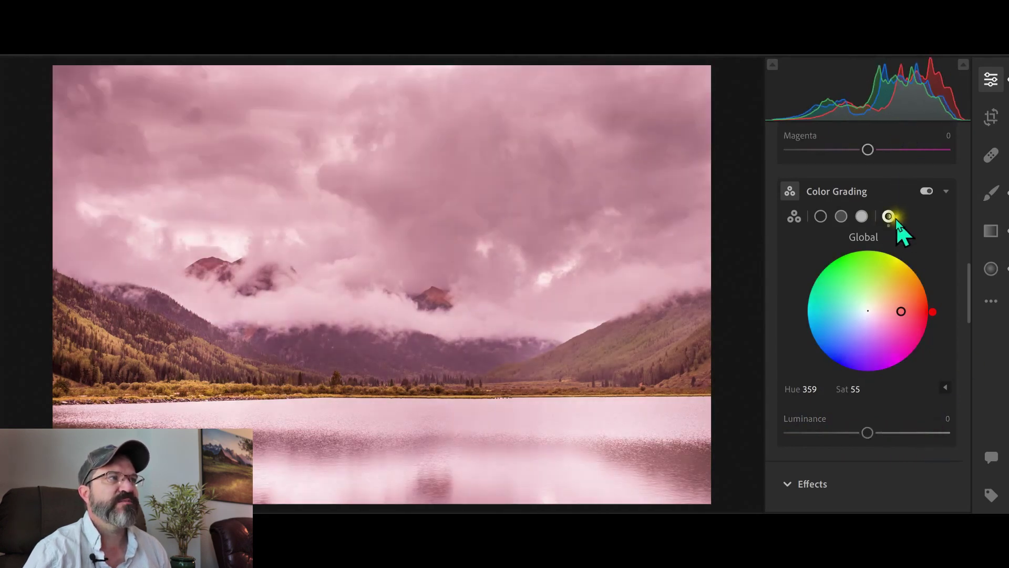
# Check the three-wheel view, reset the Global color tint, and return to the three wheels
pyautogui.click(790, 216)
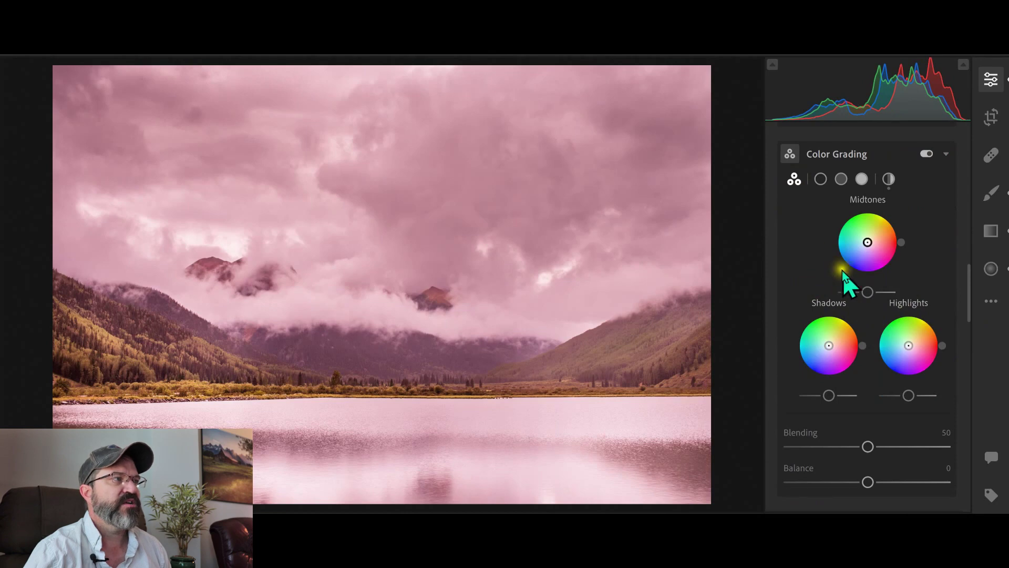
pyautogui.moveTo(897, 294)
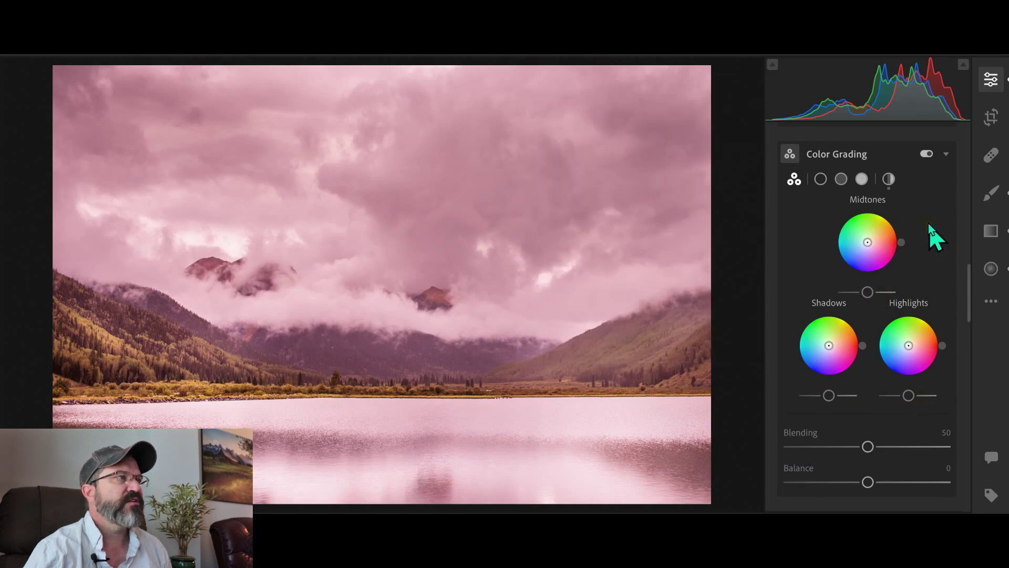
pyautogui.click(799, 193)
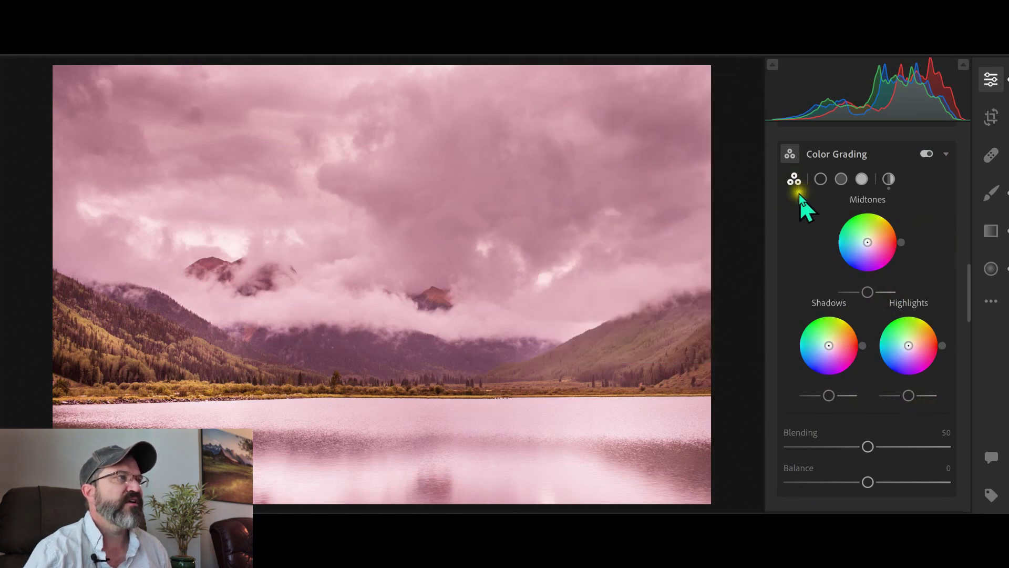
pyautogui.click(889, 180)
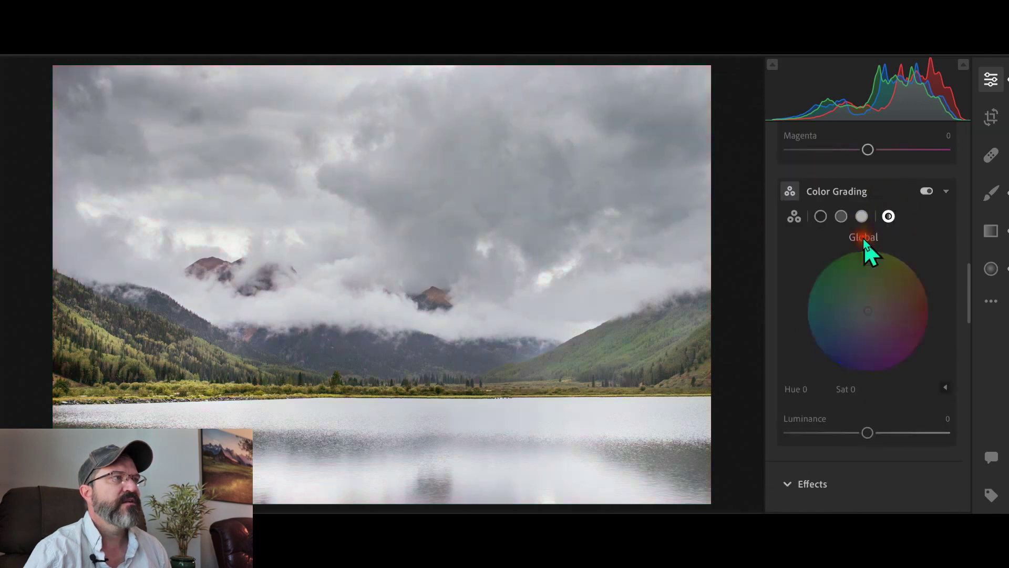
pyautogui.click(863, 236)
pyautogui.click(794, 215)
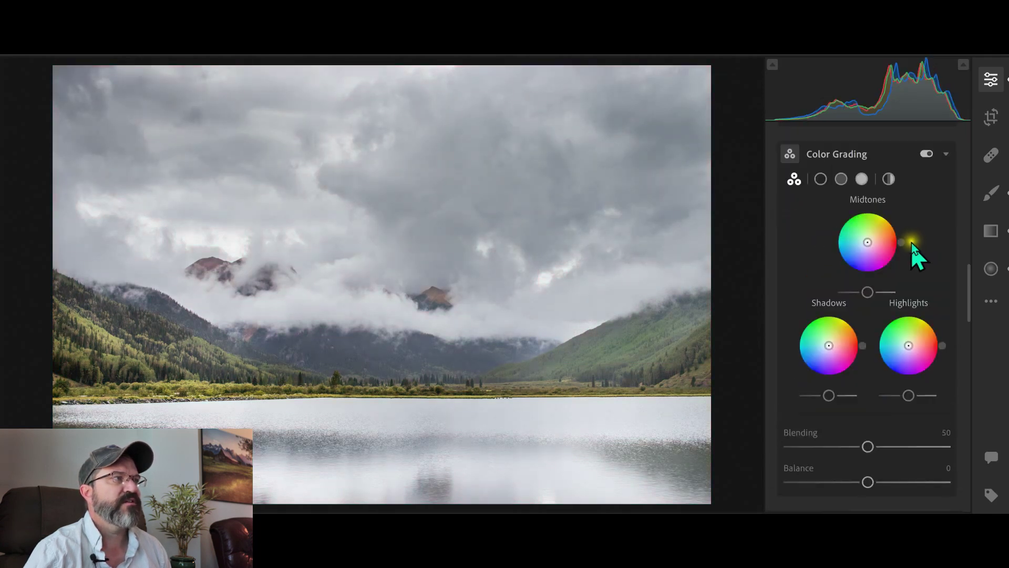
# Add a moderate red tint to the Midtones, Shadows and Highlights
pyautogui.moveTo(869, 242); pyautogui.dragTo(884, 241)
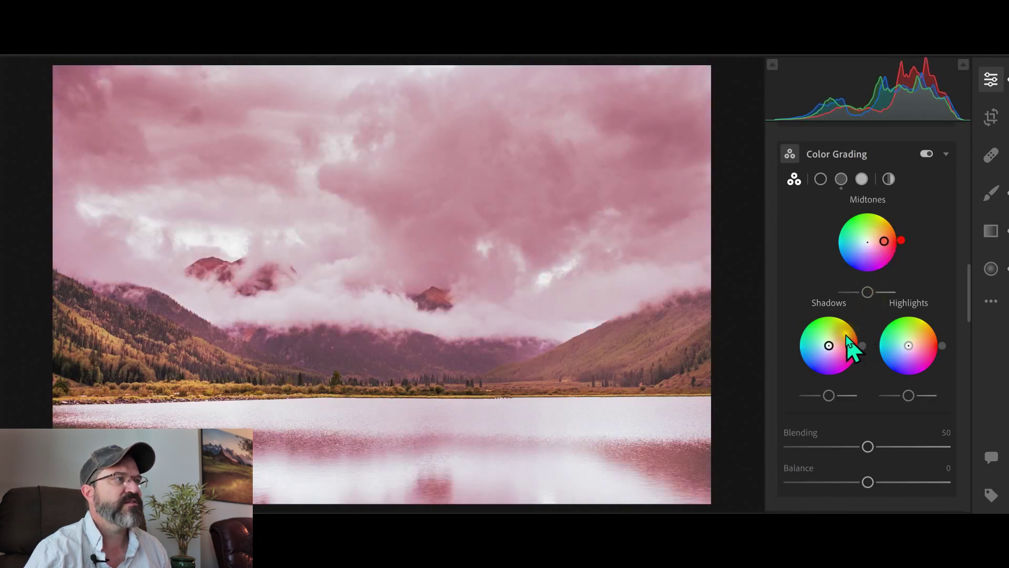
pyautogui.moveTo(832, 345); pyautogui.dragTo(843, 346)
pyautogui.moveTo(908, 346); pyautogui.dragTo(917, 346)
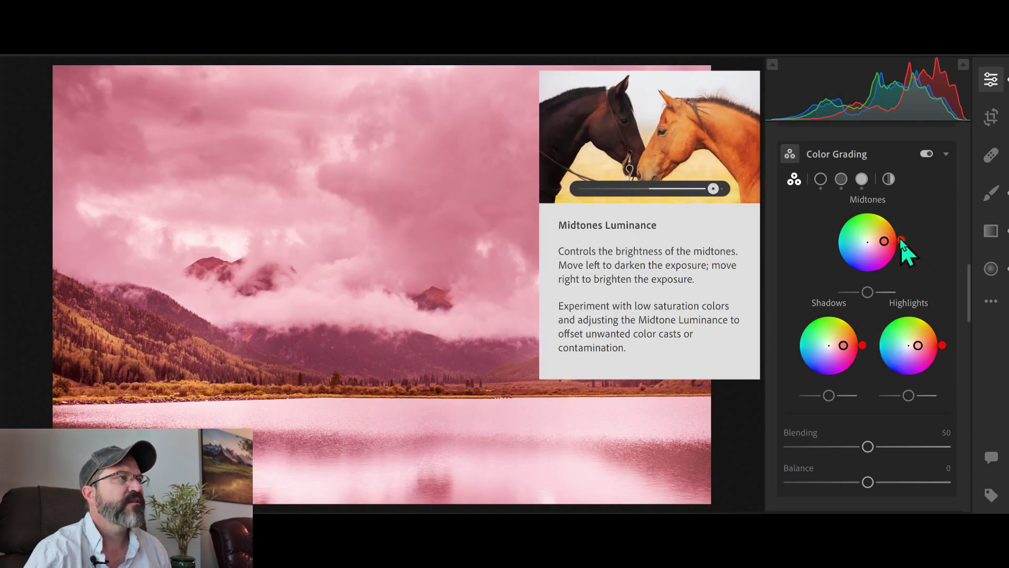
# Fine-tune the Midtones hue, and shift the Highlights hue toward orange and the Shadows hue toward magenta
pyautogui.moveTo(901, 240); pyautogui.dragTo(904, 240)
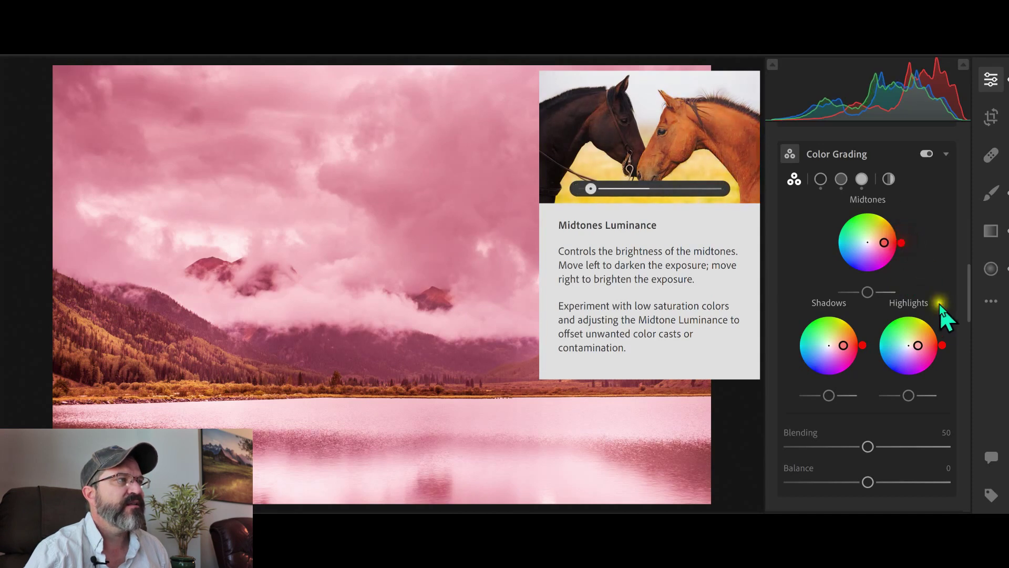
pyautogui.moveTo(942, 343); pyautogui.dragTo(945, 332)
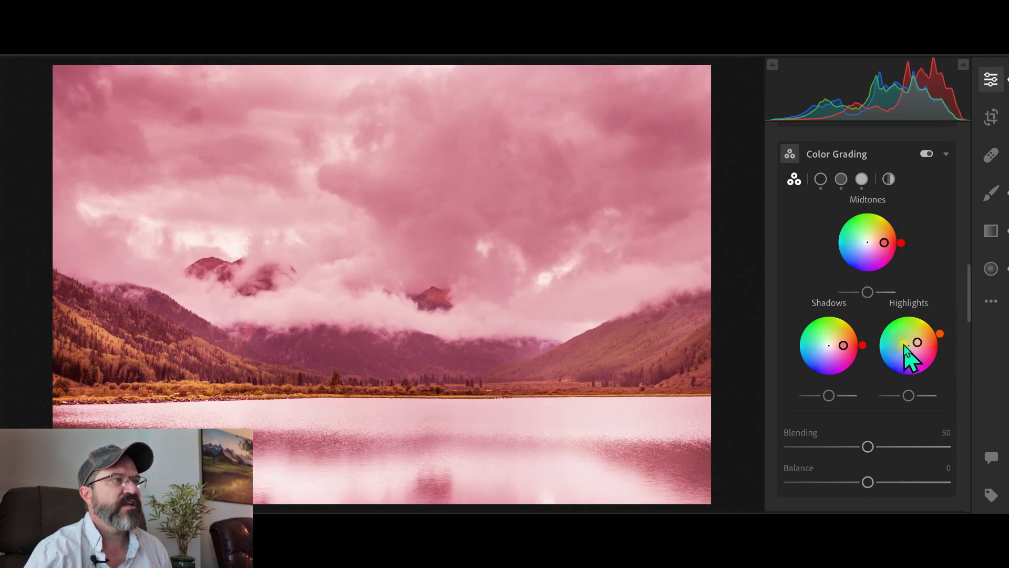
pyautogui.moveTo(862, 345); pyautogui.dragTo(860, 360)
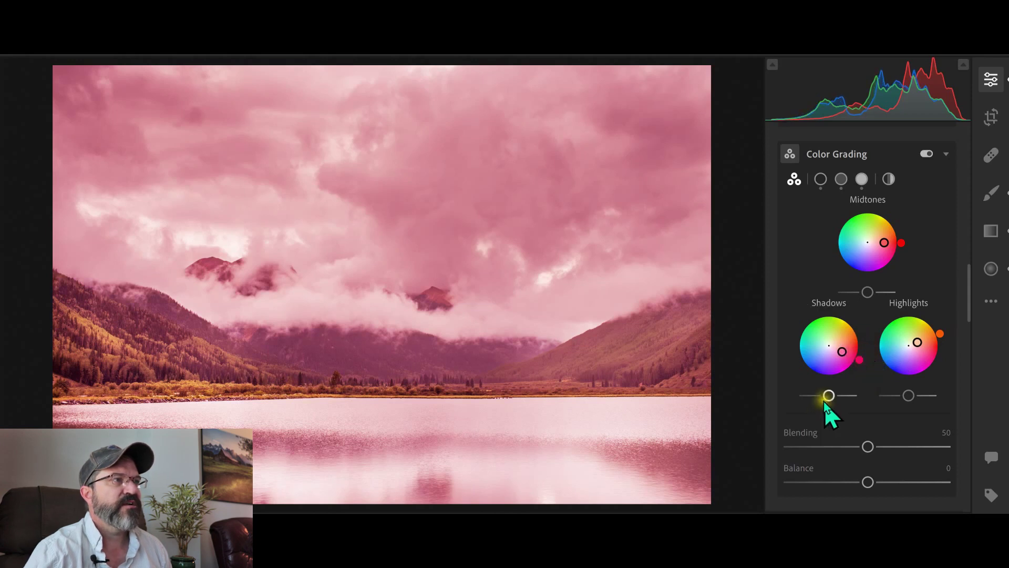
# Lower the luminance of the Shadows and Midtones, and raise the luminance of the Highlights
pyautogui.moveTo(827, 399); pyautogui.dragTo(815, 400)
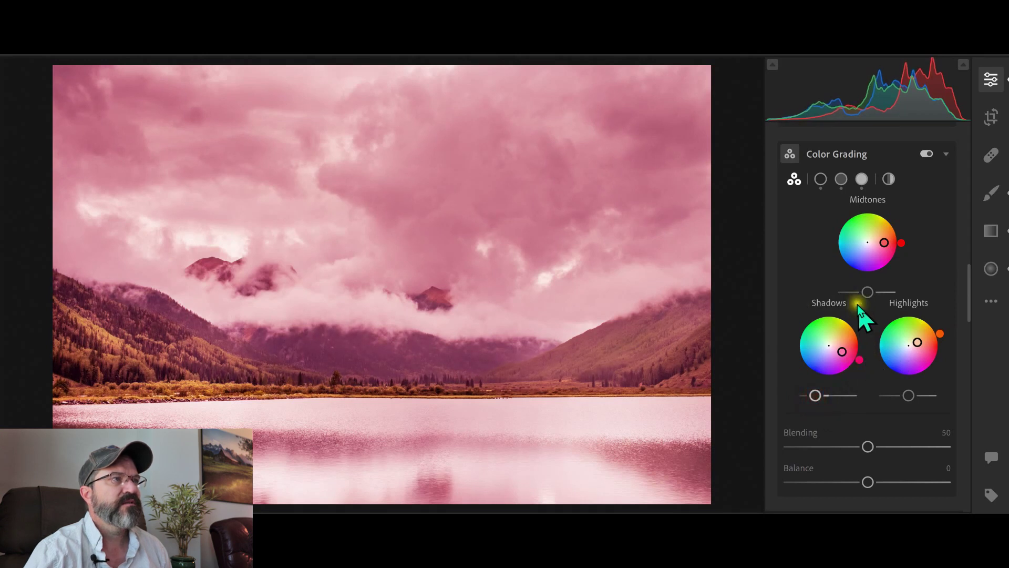
pyautogui.moveTo(867, 292); pyautogui.dragTo(844, 295)
pyautogui.moveTo(910, 395); pyautogui.dragTo(924, 396)
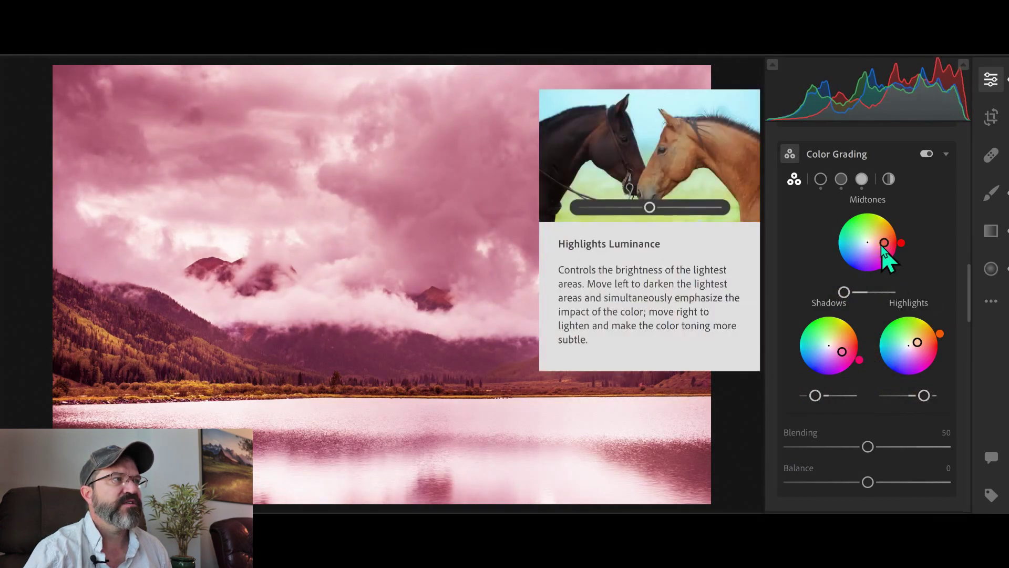
# Slightly reduce the Midtones saturation, and compare the photo with Color Grading off and on
pyautogui.moveTo(883, 243); pyautogui.dragTo(882, 241)
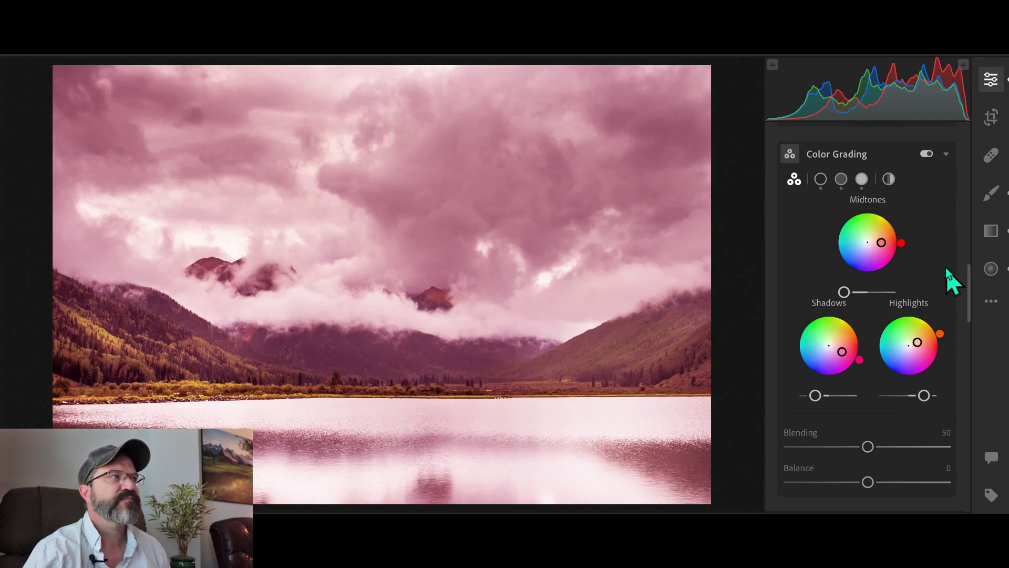
pyautogui.click(927, 154)
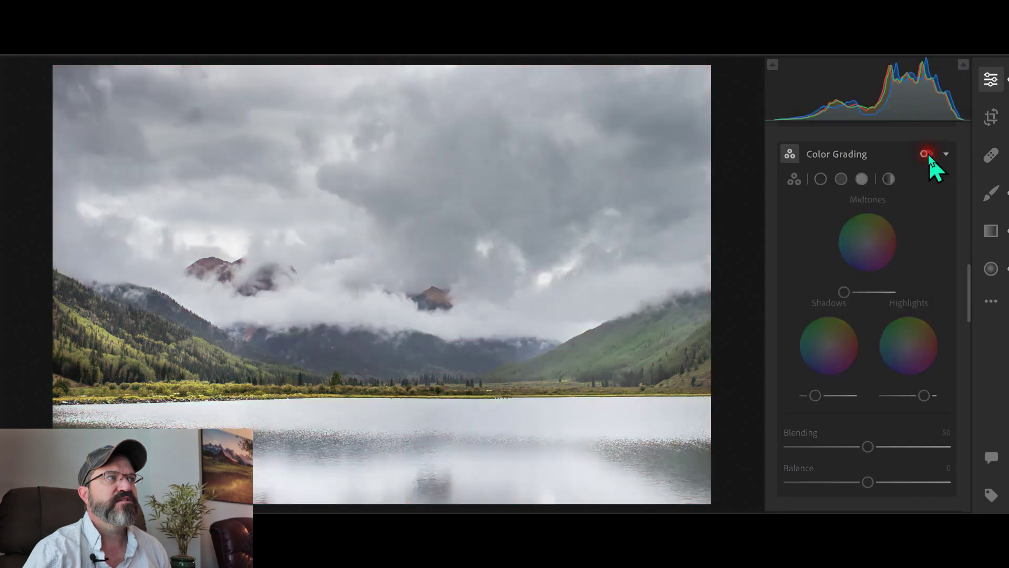
pyautogui.click(927, 154)
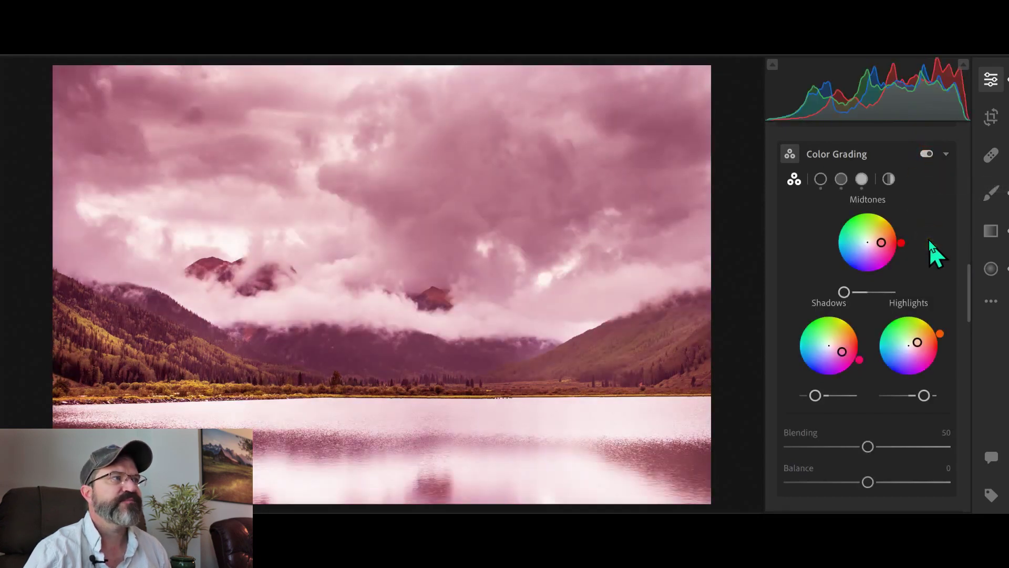
# Shift the Midtones and Shadows hues to blue, keeping the Highlights orange
pyautogui.click(901, 242)
pyautogui.moveTo(901, 242); pyautogui.dragTo(852, 292)
pyautogui.moveTo(859, 359); pyautogui.dragTo(810, 373)
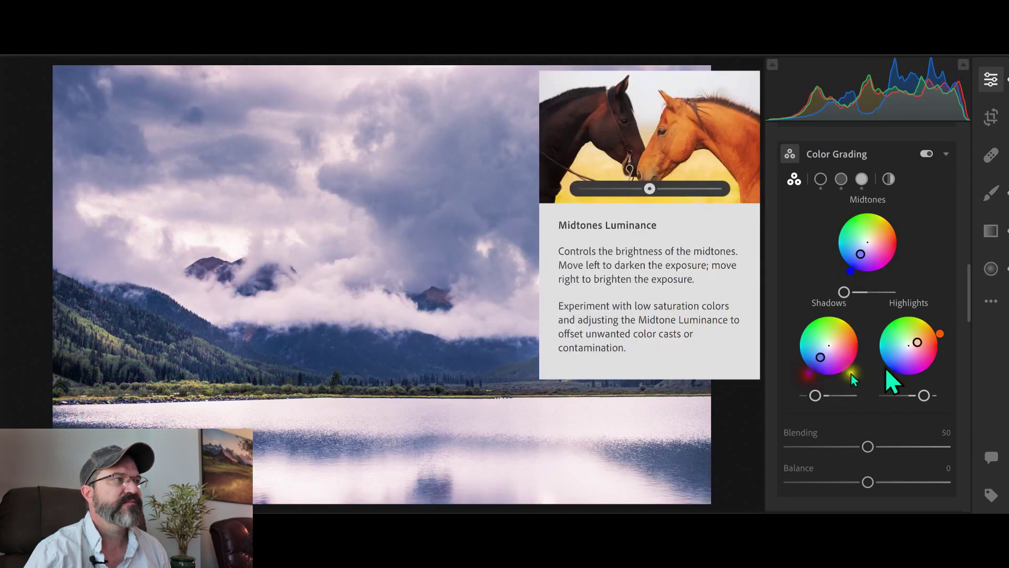
# Shift the Highlights hue from orange to blue, raise the Midtones luminance, and slightly lower the Shadows luminance
pyautogui.moveTo(939, 334); pyautogui.dragTo(892, 375)
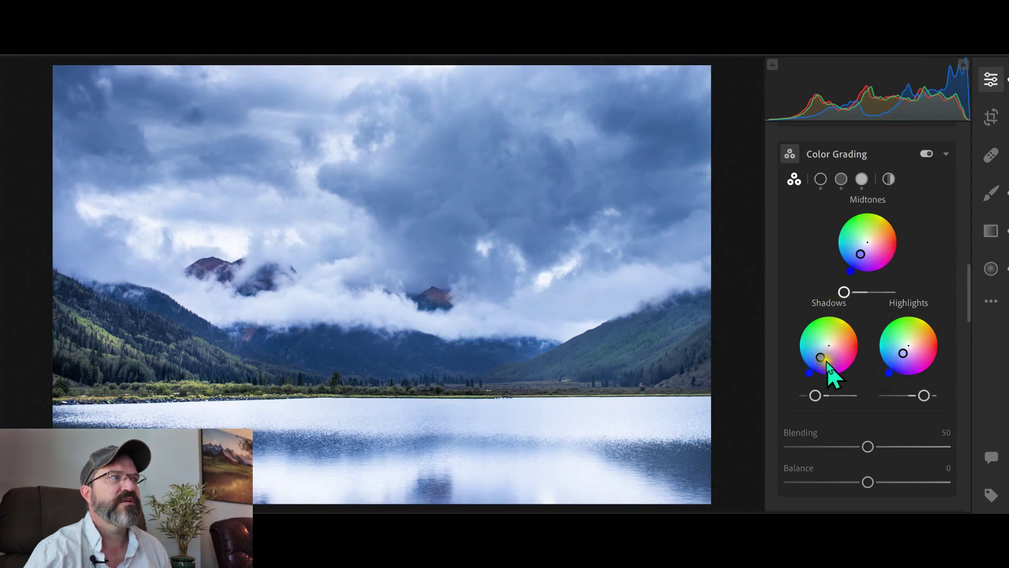
pyautogui.moveTo(844, 292); pyautogui.dragTo(857, 291)
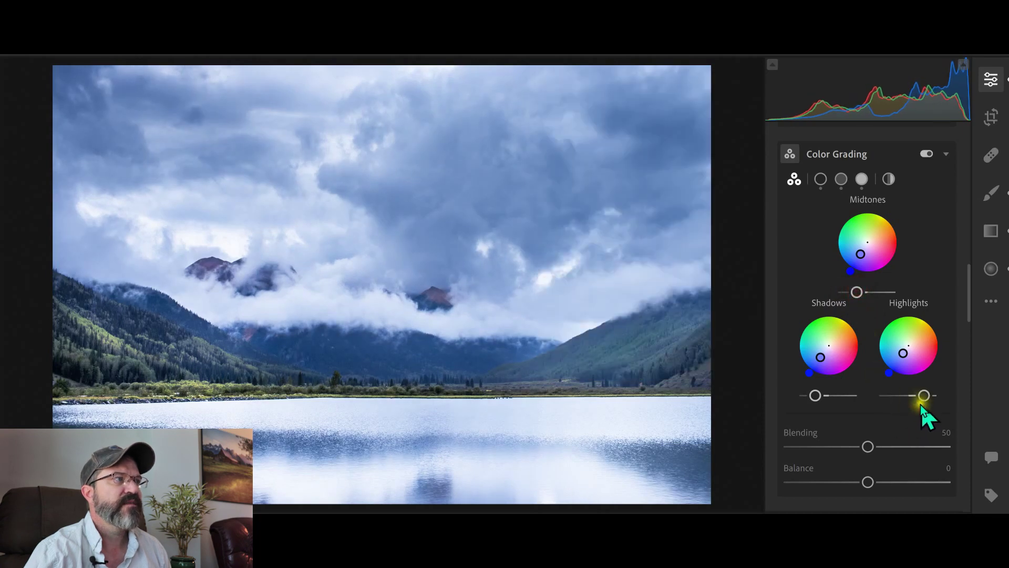
pyautogui.click(923, 394)
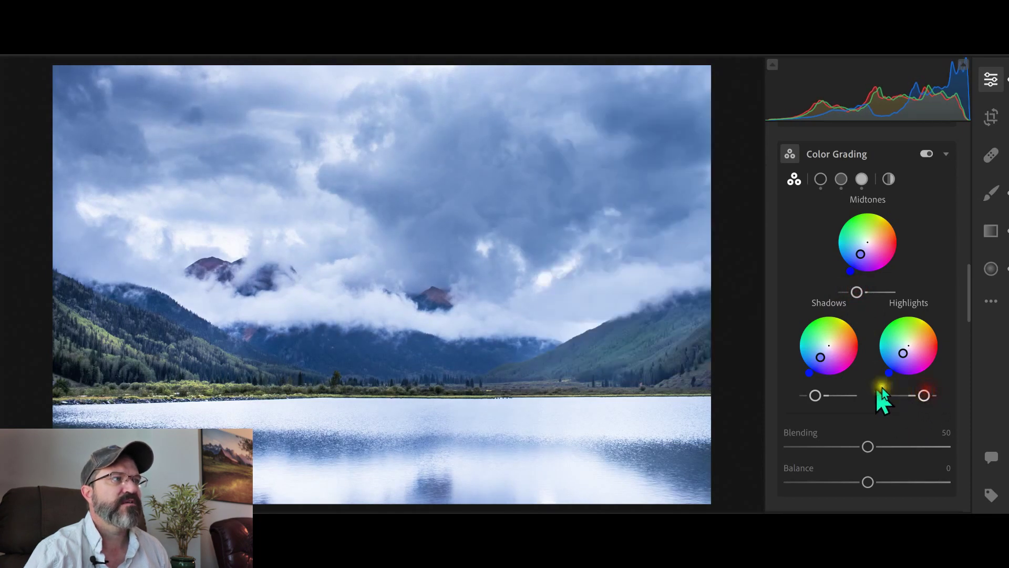
pyautogui.moveTo(816, 396)
pyautogui.mouseDown()
pyautogui.moveTo(832, 395)
pyautogui.moveTo(812, 393)
pyautogui.mouseUp()
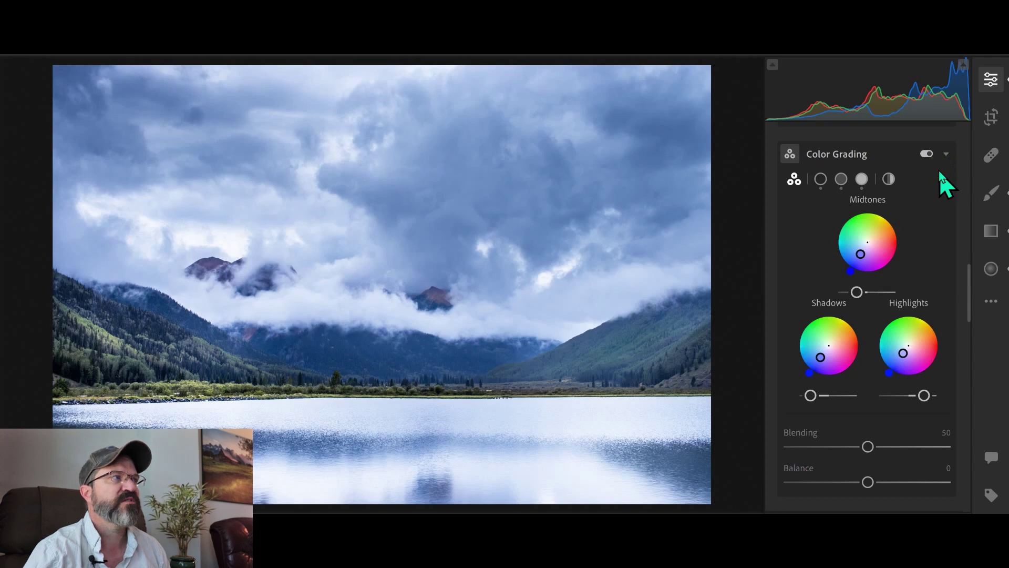
# Compare the mountain lake photo with Color Grading off and on
pyautogui.click(927, 155)
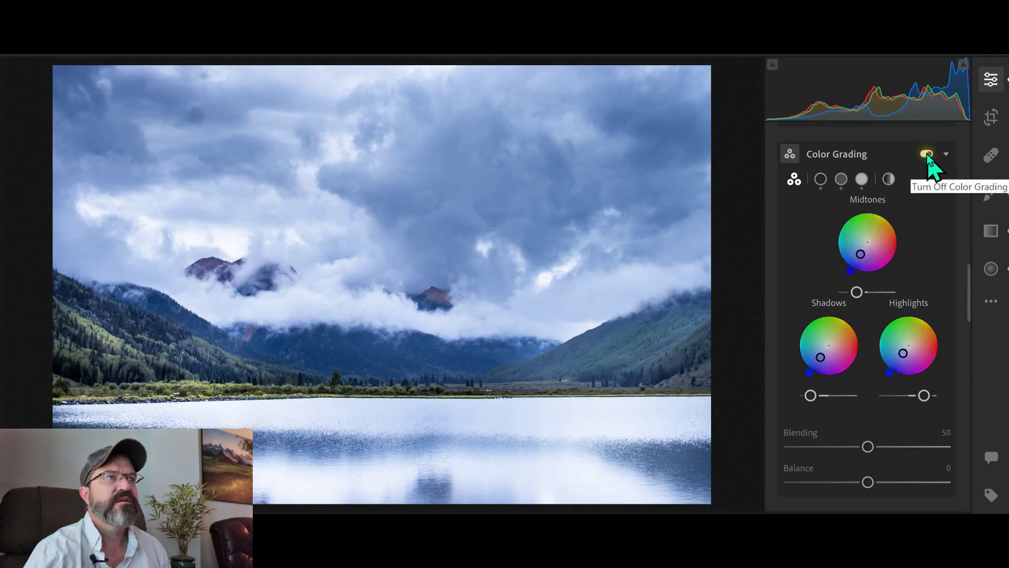
pyautogui.click(926, 154)
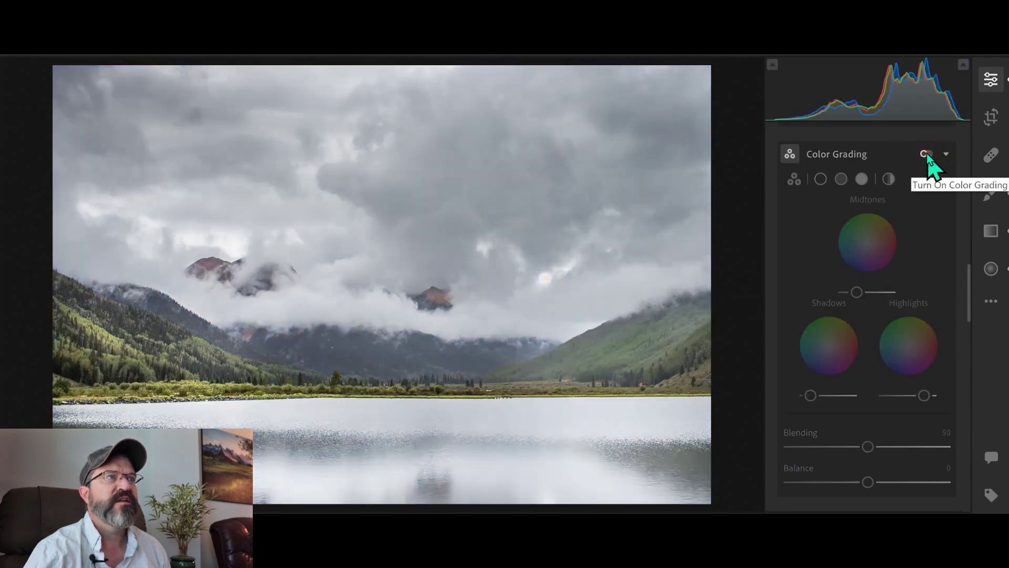
pyautogui.click(926, 154)
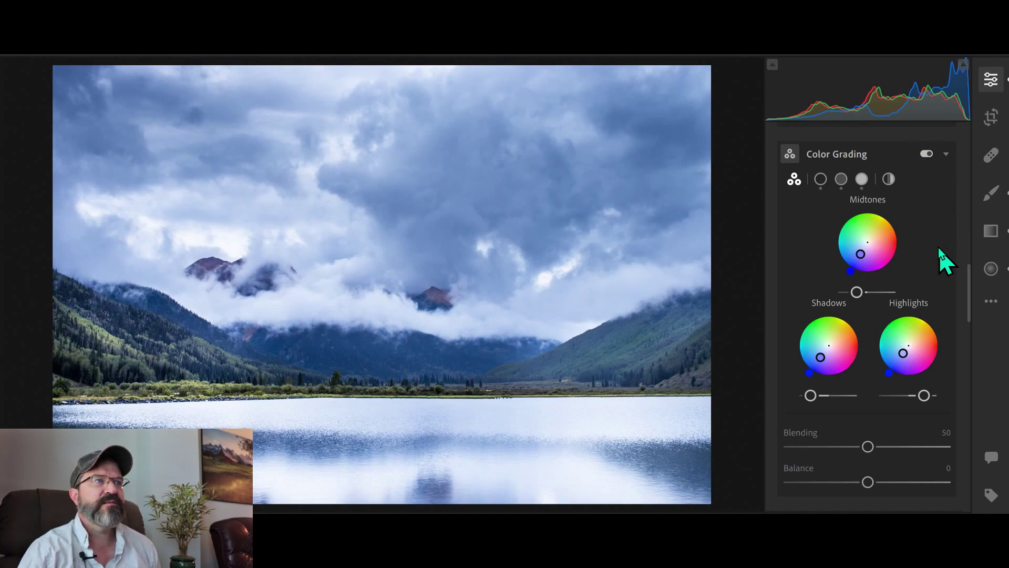
# Go to the photo of two men in hats, tint its Shadows blue, and lower the Shadows luminance
pyautogui.press('Right')
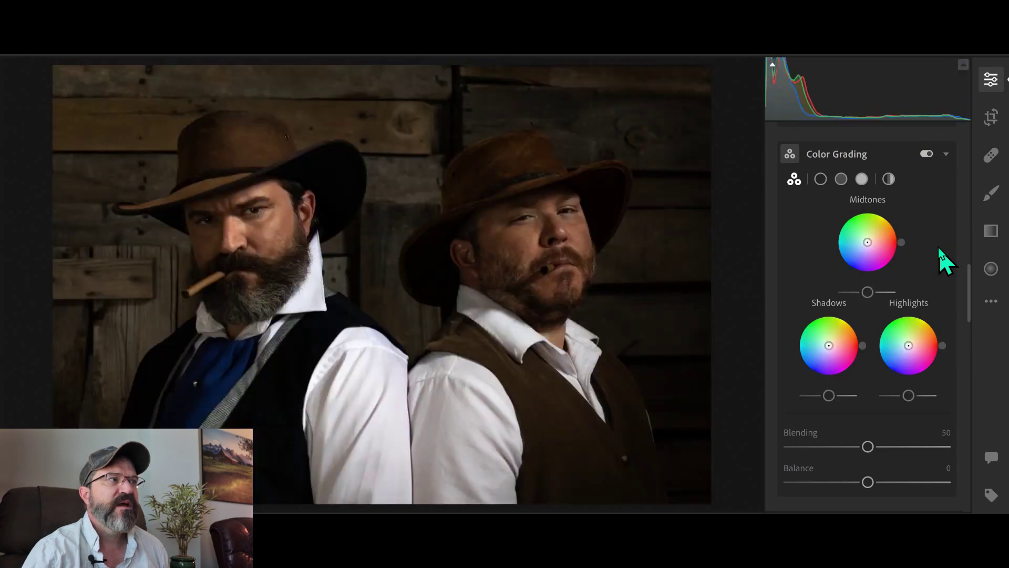
pyautogui.click(933, 257)
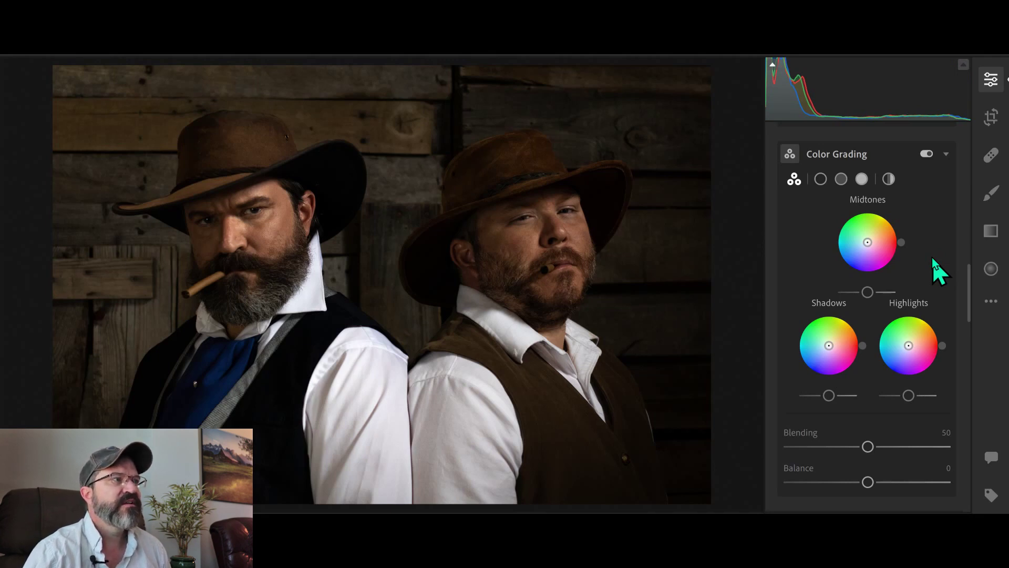
pyautogui.click(822, 284)
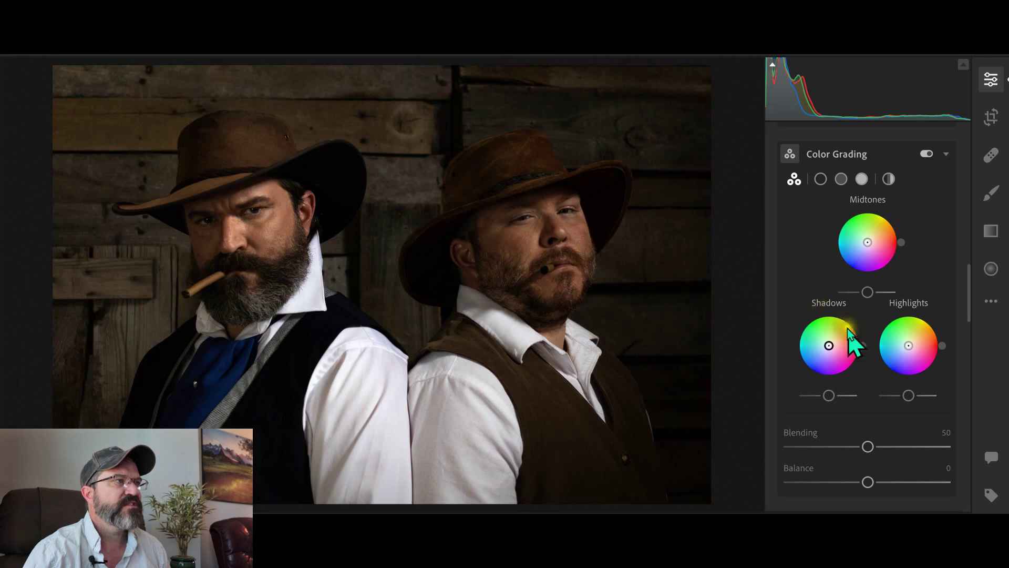
pyautogui.moveTo(829, 396); pyautogui.dragTo(819, 396)
pyautogui.moveTo(832, 344); pyautogui.dragTo(816, 350)
pyautogui.click(819, 394)
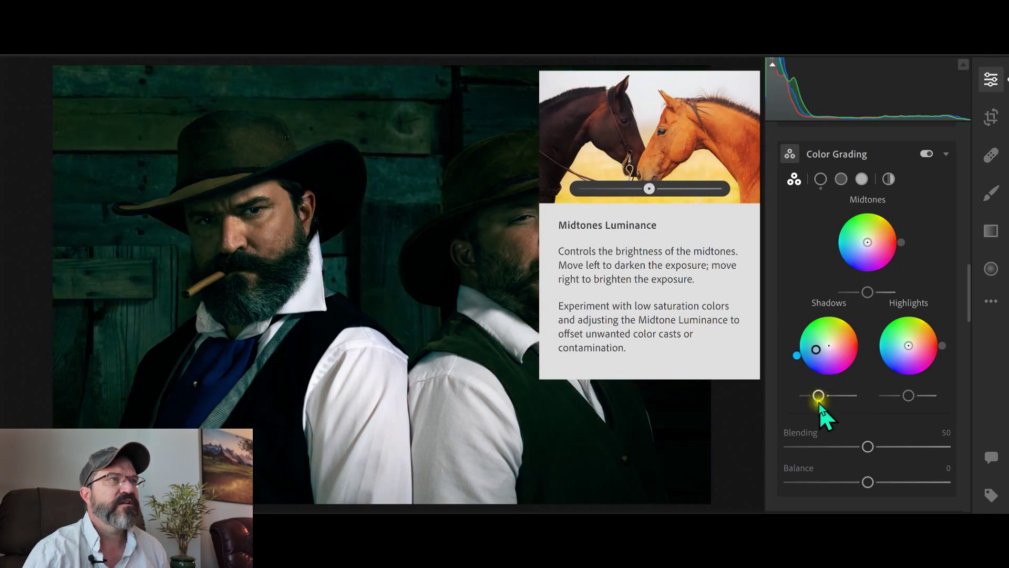
pyautogui.moveTo(819, 393); pyautogui.dragTo(815, 397)
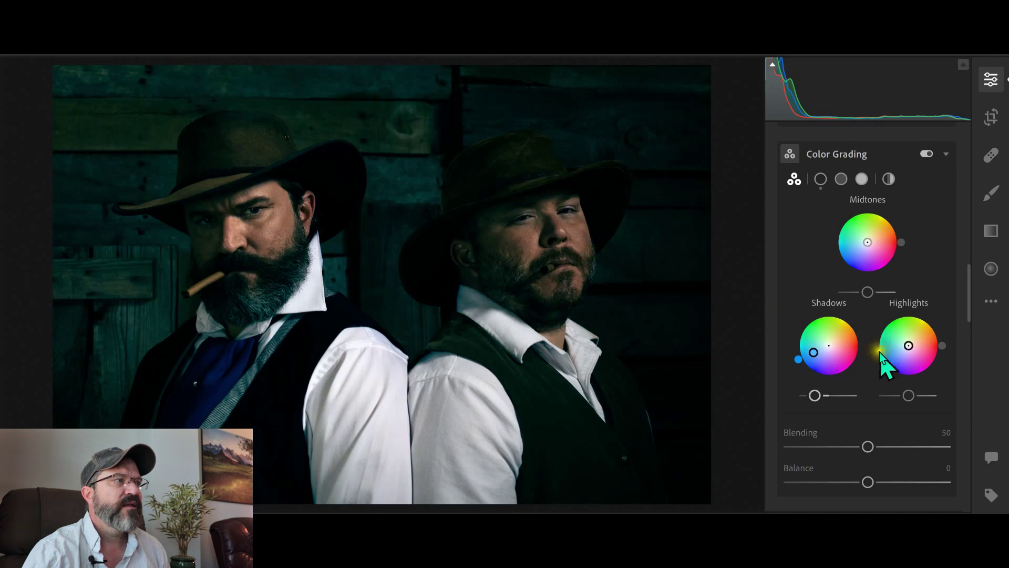
# Tint the Highlights orange and the Midtones a faint orange, and raise the luminance of both
pyautogui.moveTo(914, 347); pyautogui.dragTo(924, 337)
pyautogui.moveTo(909, 395); pyautogui.dragTo(918, 395)
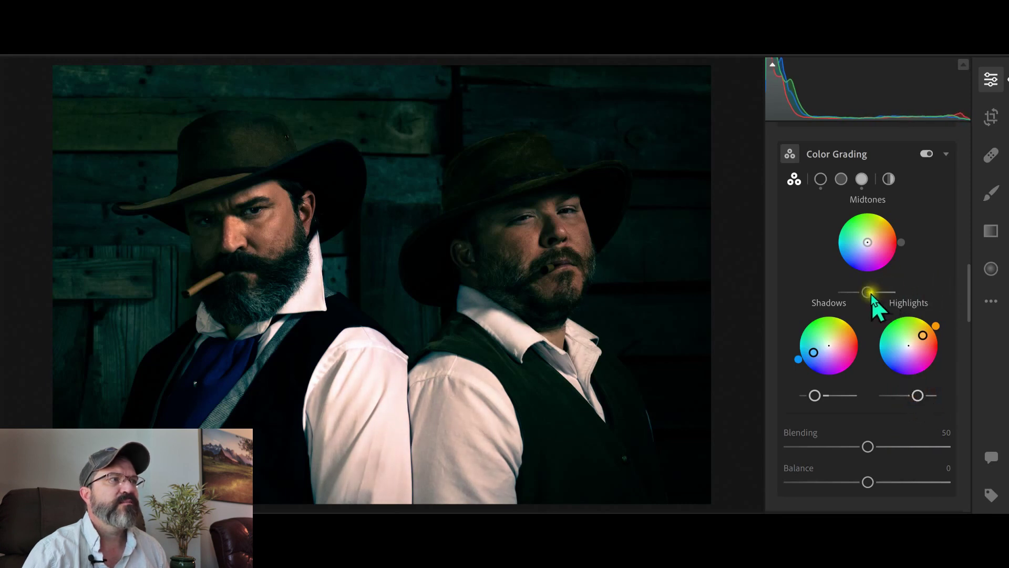
pyautogui.moveTo(868, 292); pyautogui.dragTo(883, 291)
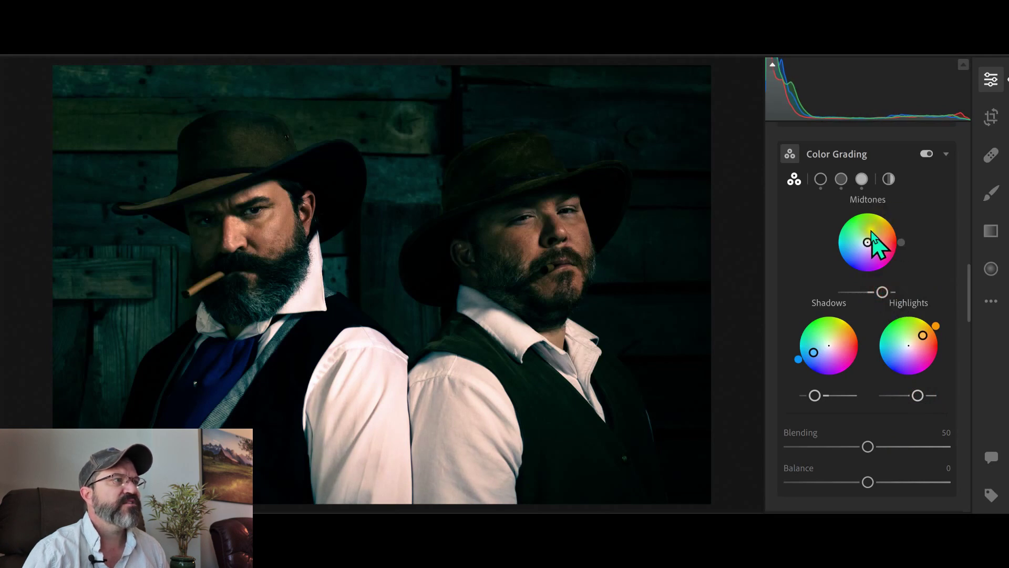
pyautogui.moveTo(869, 241)
pyautogui.mouseDown()
pyautogui.moveTo(879, 246)
pyautogui.moveTo(881, 235)
pyautogui.moveTo(874, 241)
pyautogui.mouseUp()
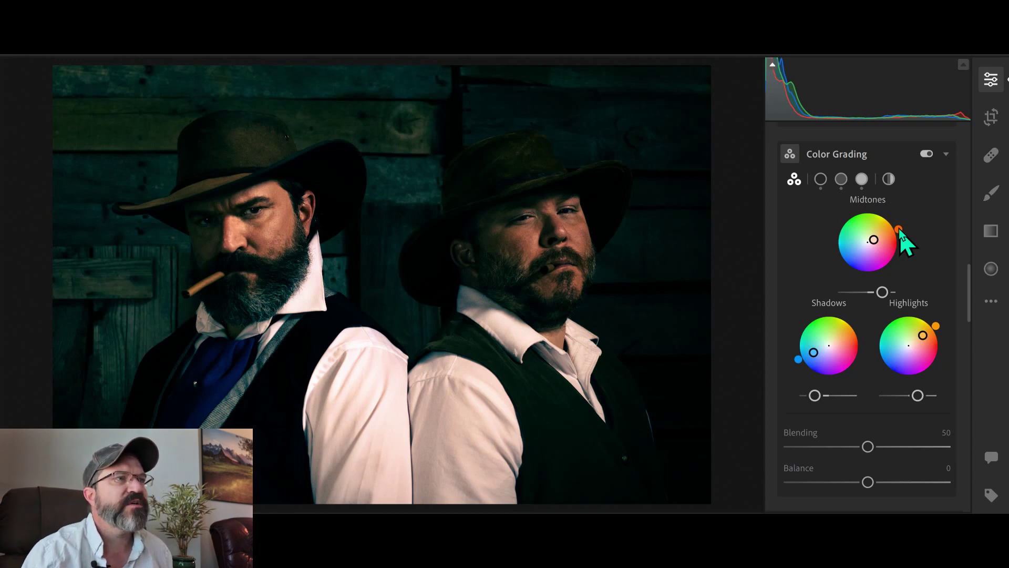
pyautogui.click(899, 231)
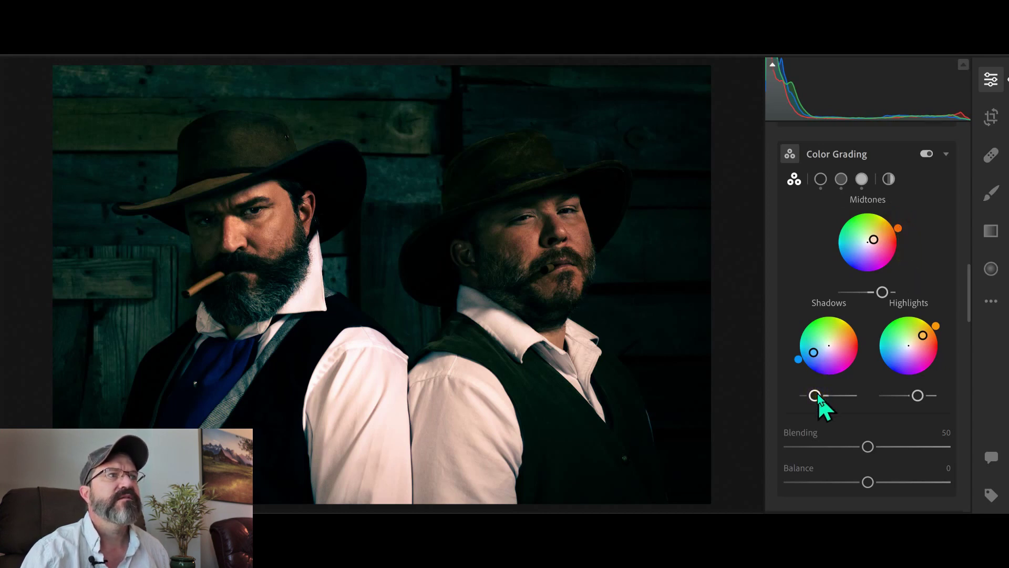
# Set Blending to 61 and Balance to +33, and slightly lower the Shadows luminance while increasing their saturation
pyautogui.click(919, 427)
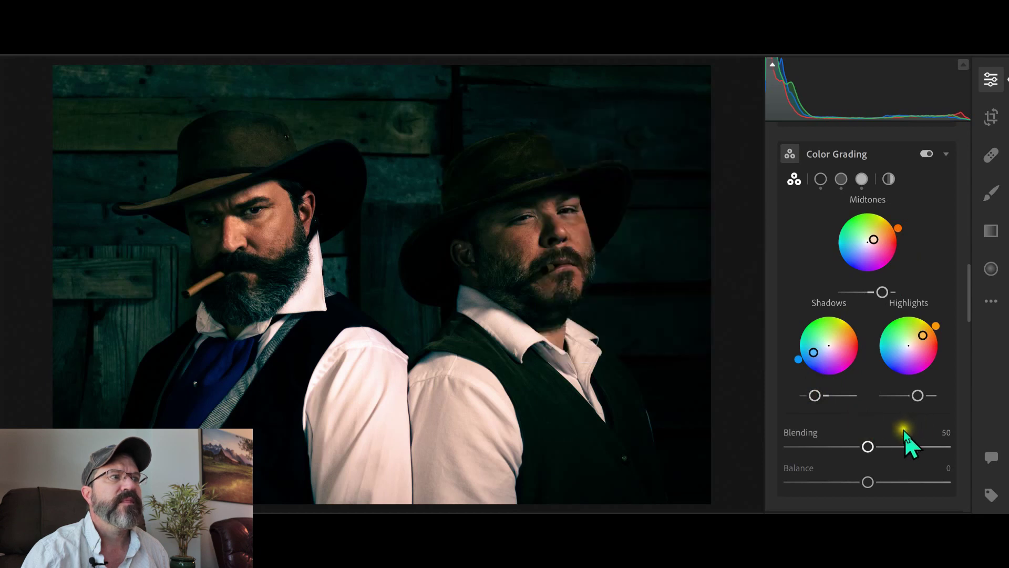
pyautogui.click(869, 447)
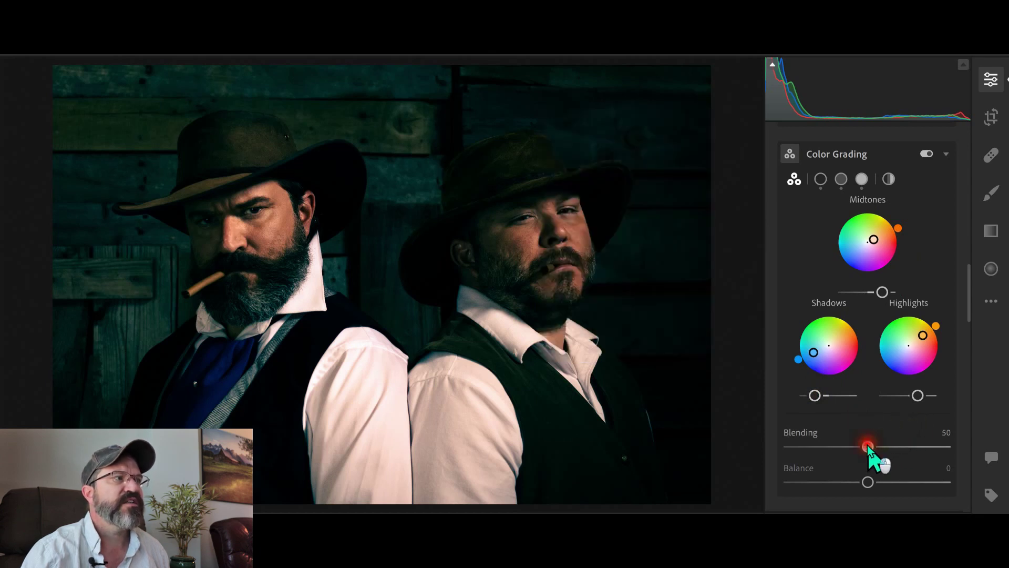
pyautogui.moveTo(868, 446)
pyautogui.mouseDown()
pyautogui.moveTo(915, 448)
pyautogui.moveTo(802, 445)
pyautogui.moveTo(885, 449)
pyautogui.mouseUp()
pyautogui.moveTo(868, 482); pyautogui.dragTo(893, 486)
pyautogui.moveTo(814, 398); pyautogui.dragTo(813, 393)
pyautogui.moveTo(814, 353); pyautogui.dragTo(809, 353)
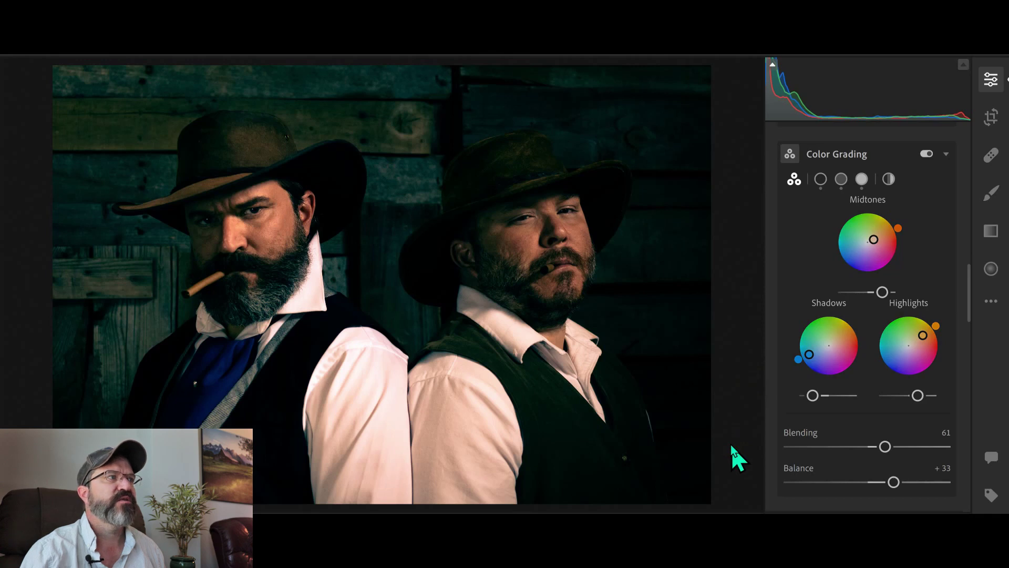
# Compare the portrait of the two men with Color Grading off and on
pyautogui.click(928, 153)
pyautogui.click(929, 153)
pyautogui.click(926, 153)
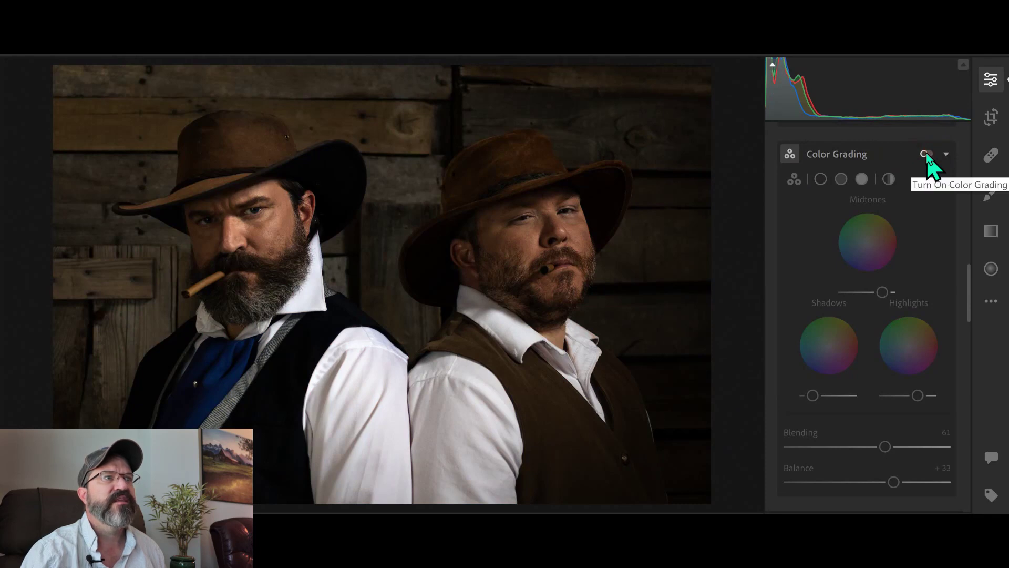
pyautogui.click(926, 153)
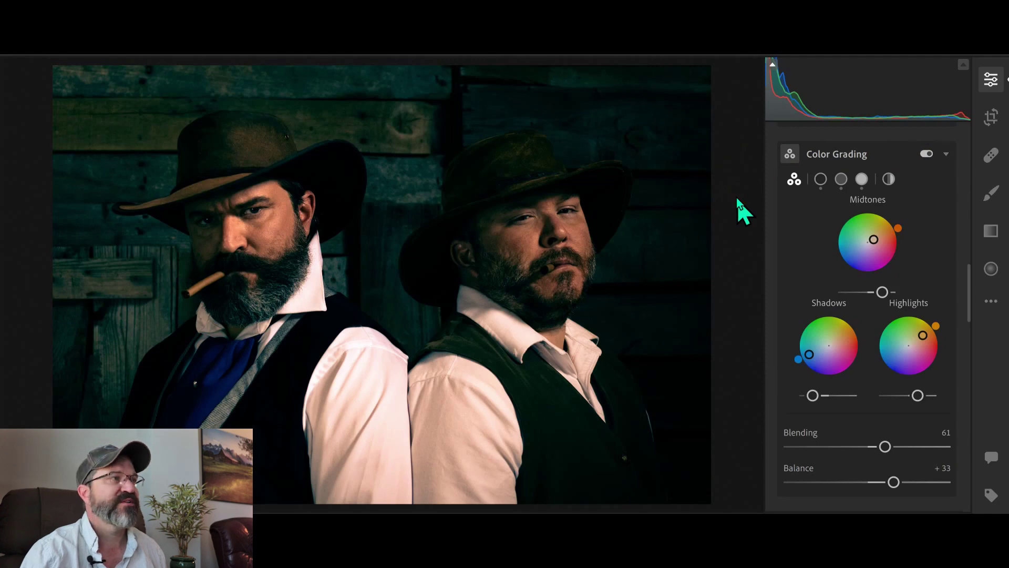
# Show the Versions, go to the pink flower photo, and tint its Midtones faint purple, Shadows teal and Highlights faint yellow
pyautogui.hotkey('shift', 'v')
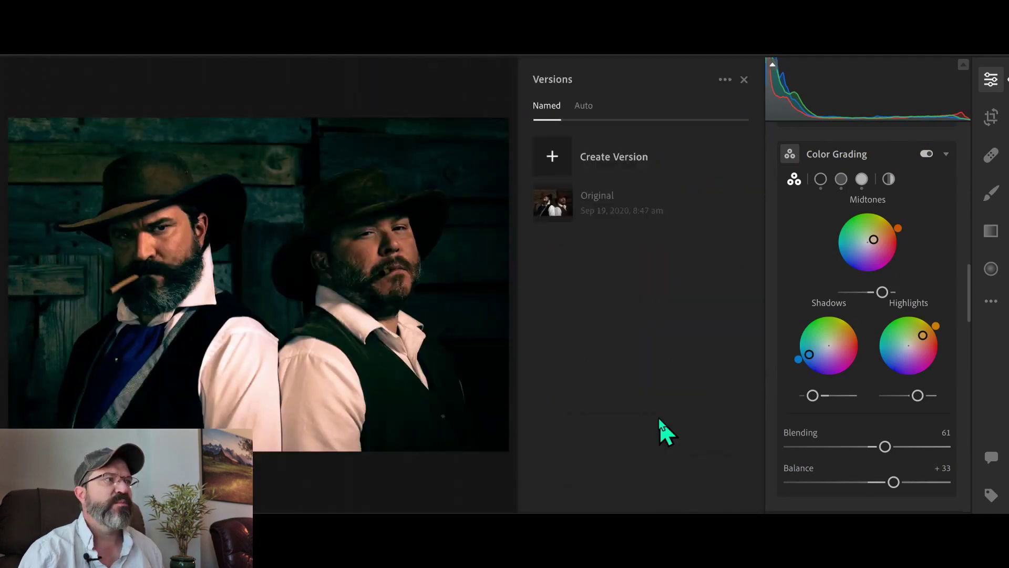
pyautogui.press('Right')
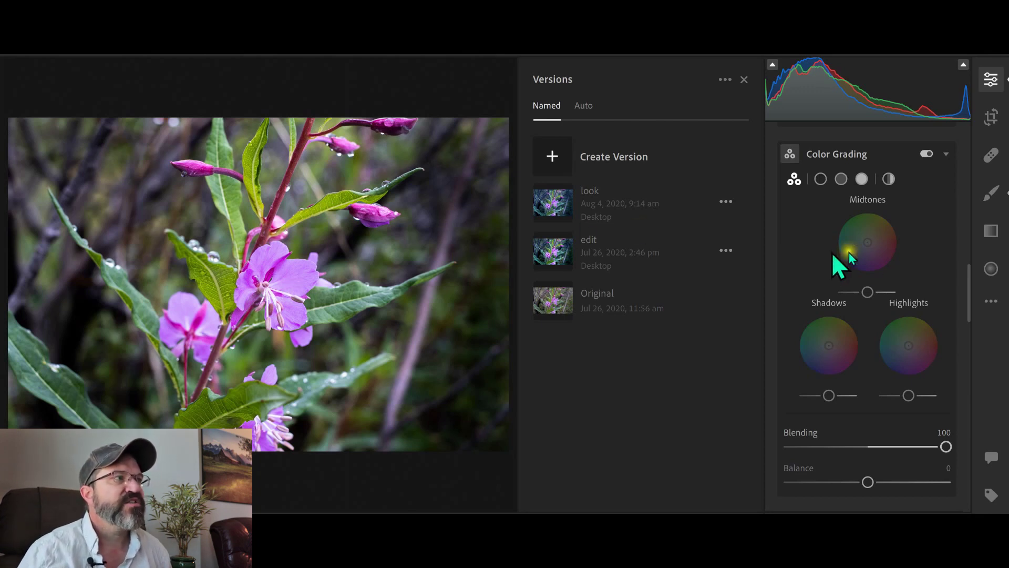
pyautogui.moveTo(868, 243); pyautogui.dragTo(877, 273)
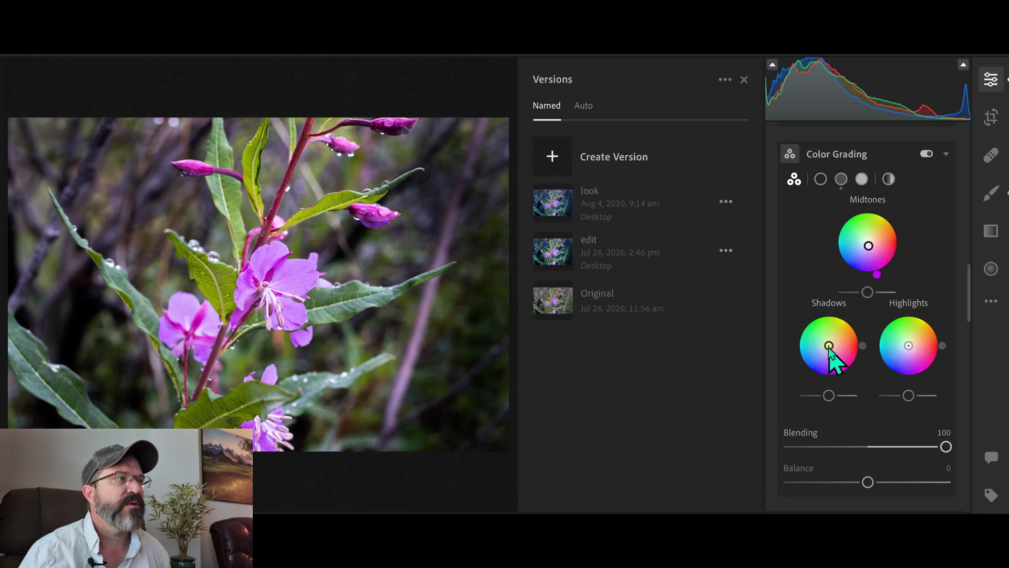
pyautogui.moveTo(829, 347); pyautogui.dragTo(819, 345)
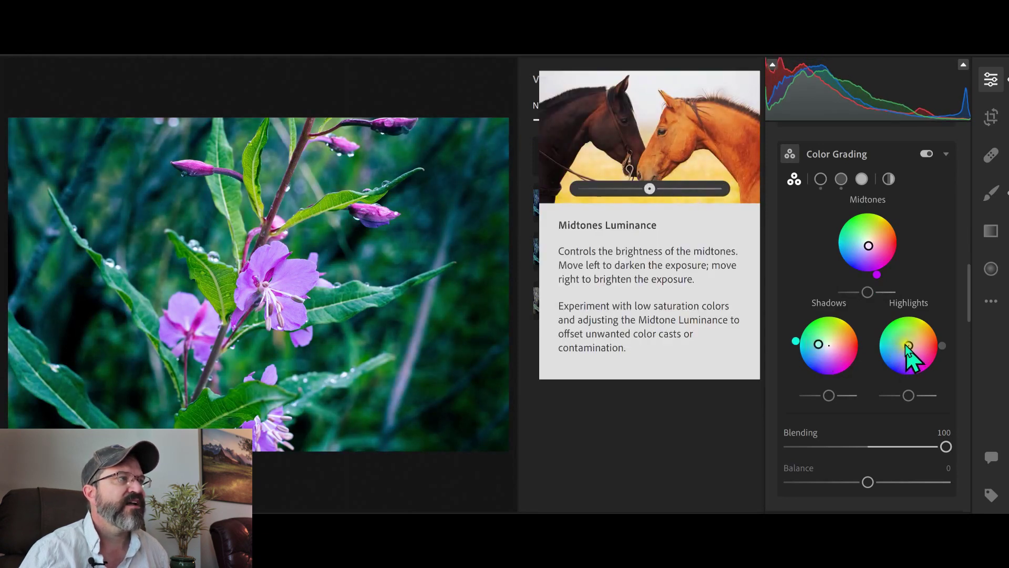
pyautogui.moveTo(907, 344); pyautogui.dragTo(911, 343)
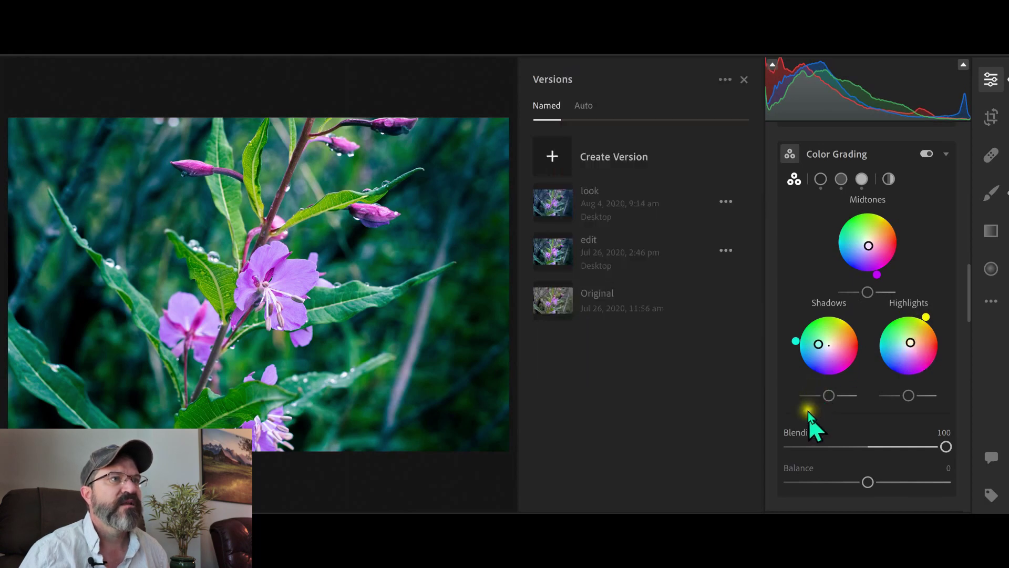
# Slightly lower the luminance of the Shadows and Midtones, and strongly raise the luminance of the Highlights
pyautogui.moveTo(829, 396); pyautogui.dragTo(824, 396)
pyautogui.moveTo(910, 396); pyautogui.dragTo(928, 393)
pyautogui.moveTo(871, 288); pyautogui.dragTo(858, 293)
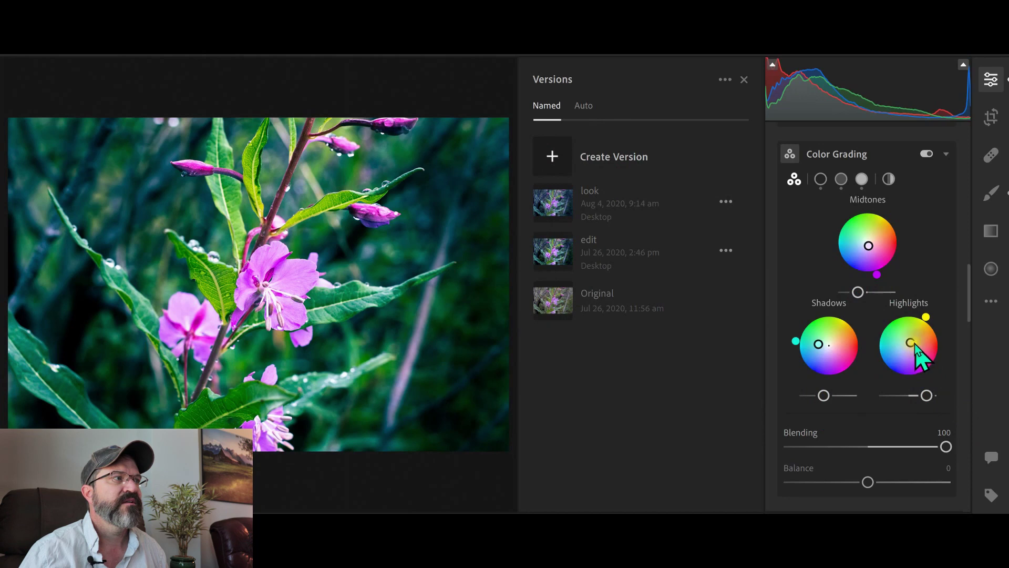
# Slightly increase the Highlights' yellow saturation, and compare the flower photo with Color Grading off and on
pyautogui.moveTo(911, 342); pyautogui.dragTo(913, 341)
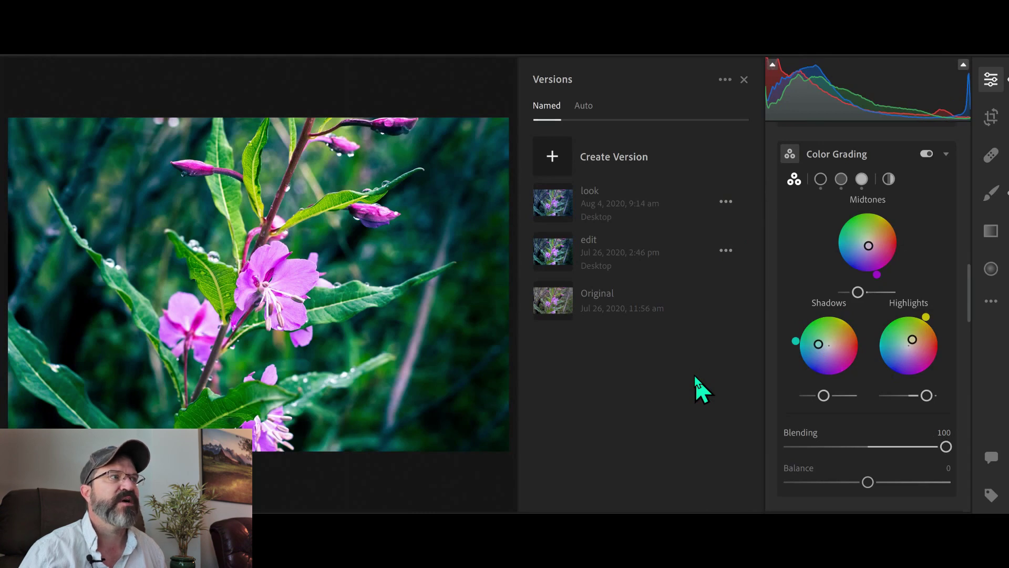
pyautogui.click(927, 154)
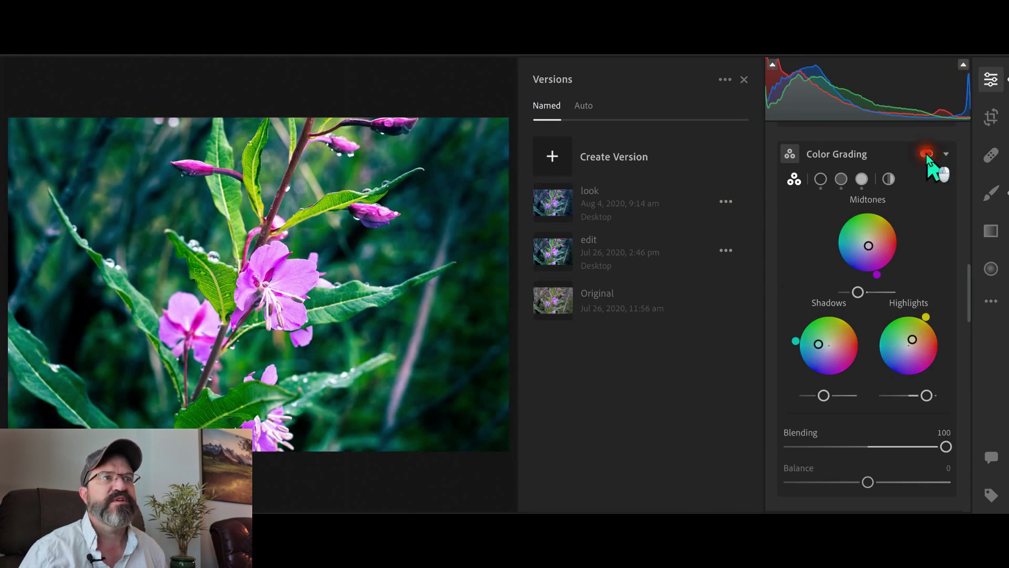
pyautogui.click(926, 154)
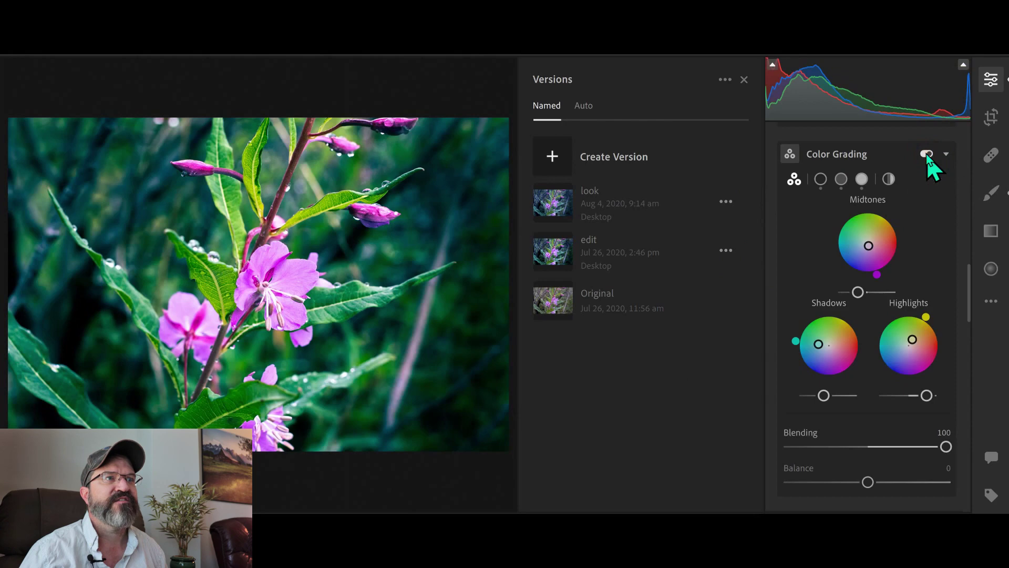